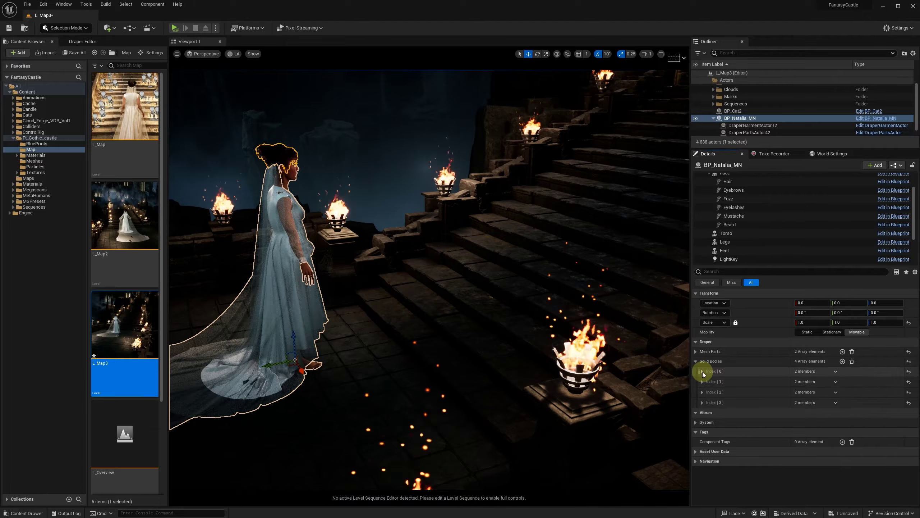
- Assign SM_Stairs_A_37, picked in the scene, as the actor of Solid Bodies entries 0 and 1
{"action": "left_click", "coordinate": [897, 382]}
{"action": "left_click", "coordinate": [397, 316]}
{"action": "left_click", "coordinate": [702, 400]}
{"action": "left_click", "coordinate": [897, 411]}
{"action": "left_click", "coordinate": [522, 279]}
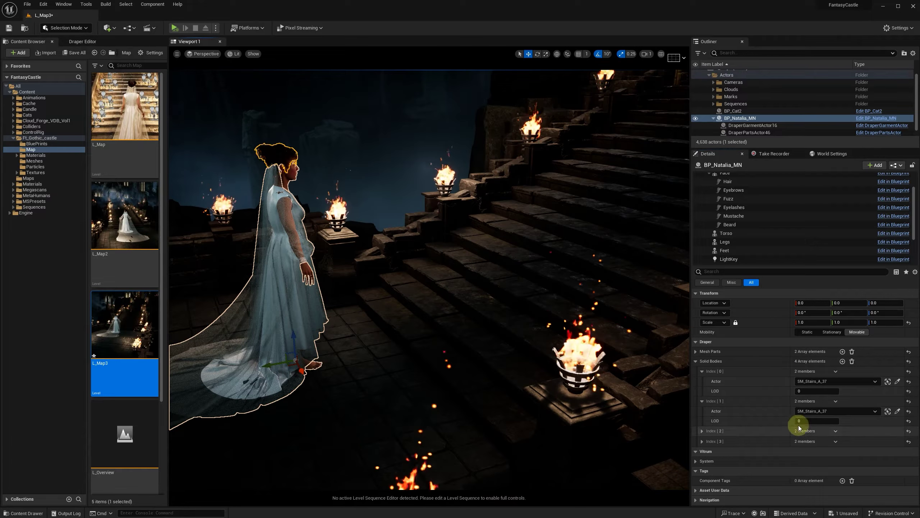
- Collapse Solid Bodies entries 0 and 1 and pick the stone floor near the character as the actor of entry 2
{"action": "left_click", "coordinate": [702, 400]}
{"action": "left_click", "coordinate": [702, 371]}
{"action": "left_click", "coordinate": [702, 392]}
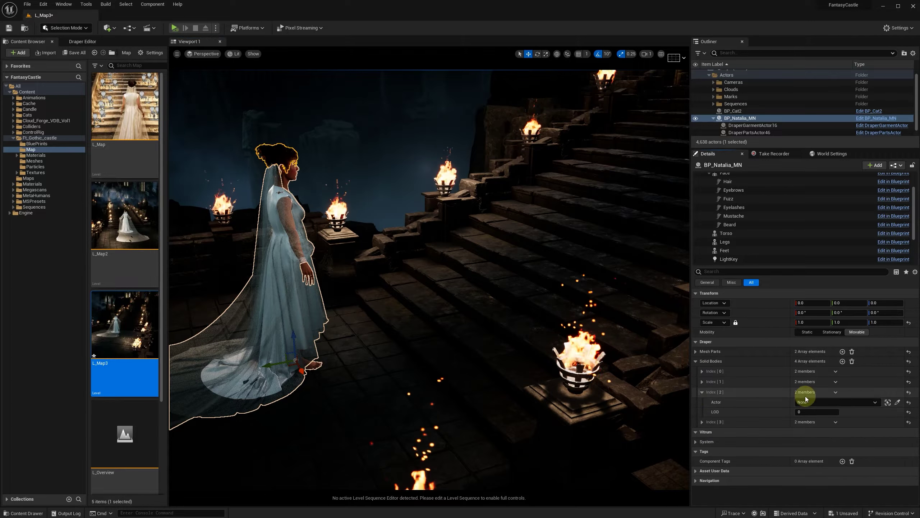
{"action": "left_click", "coordinate": [897, 402]}
{"action": "left_click", "coordinate": [366, 342]}
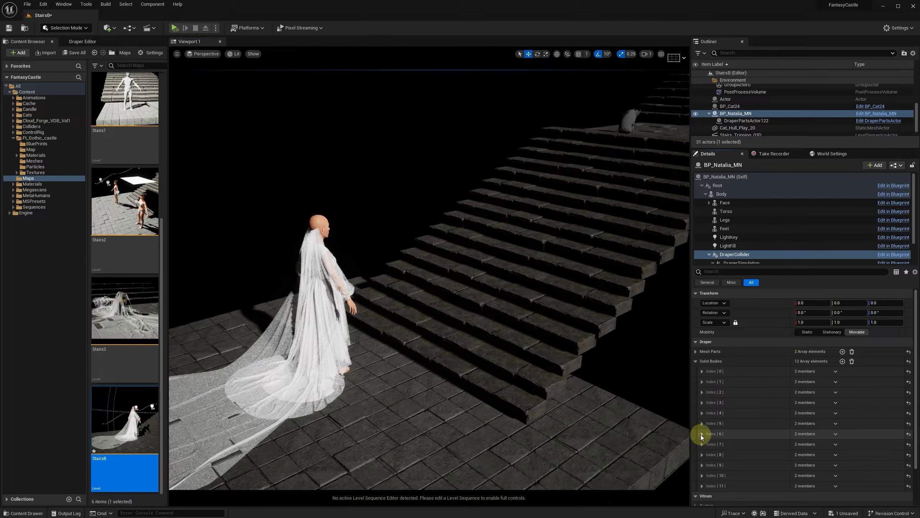
- Inspect the actors assigned to Solid Bodies entries 6 and 11 of the collider in the StairsB level
{"action": "left_click", "coordinate": [701, 434]}
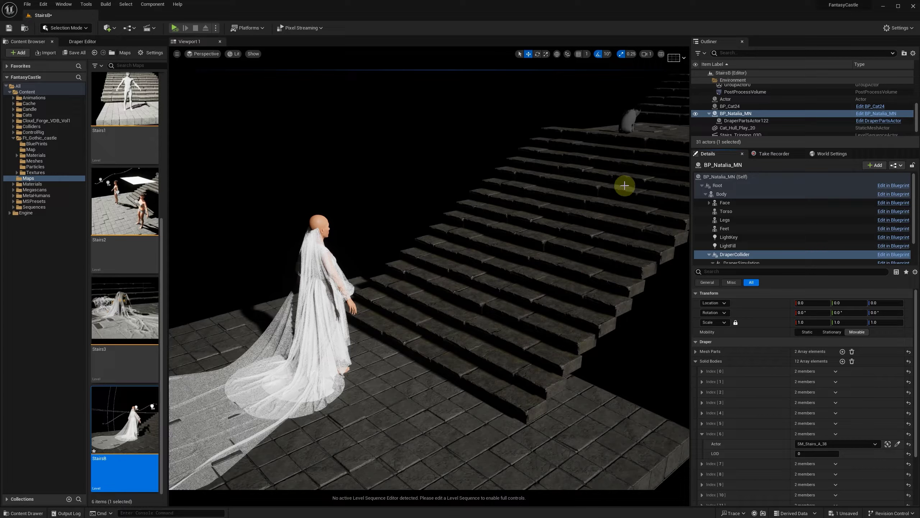
{"action": "left_click", "coordinate": [702, 433]}
{"action": "scroll", "coordinate": [743, 432], "scroll_direction": "down", "scroll_amount": 3}
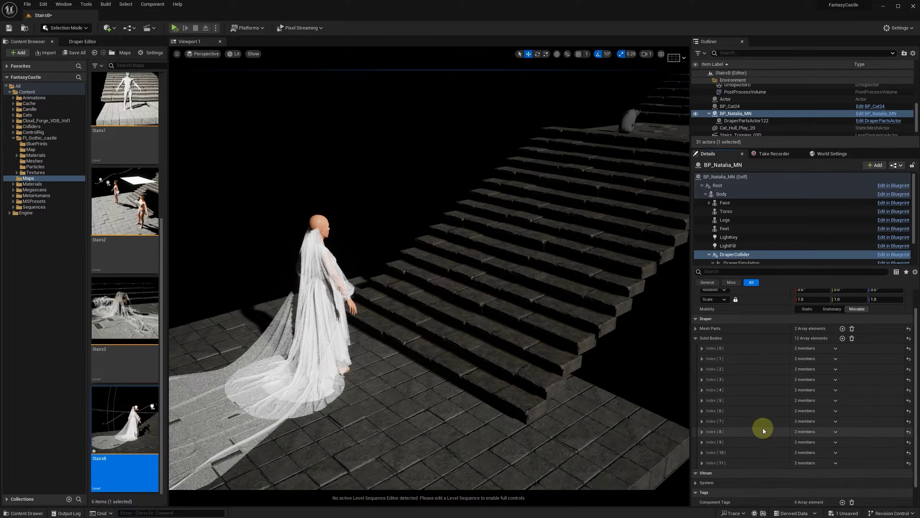
{"action": "left_click", "coordinate": [702, 442]}
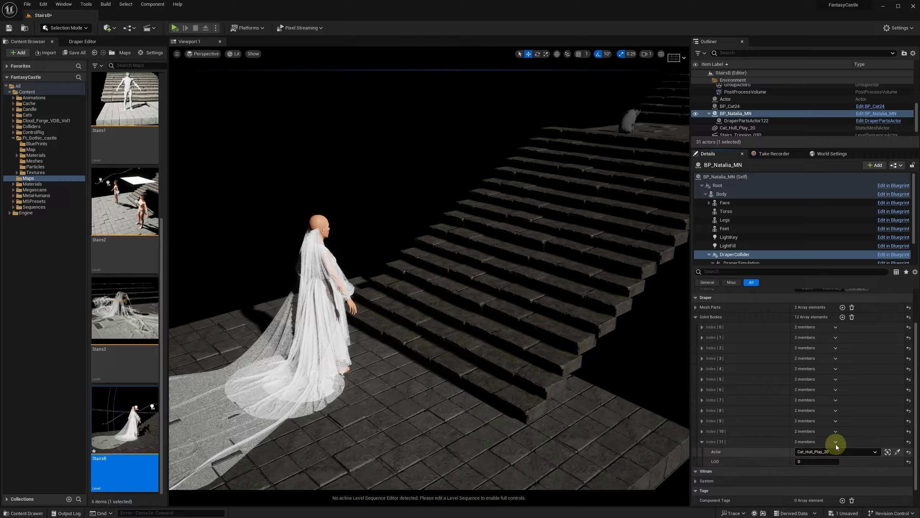
- Select the Cat_Hull_Play_20 mesh at the stair landing and frame it to examine its shape up close
{"action": "left_click_drag", "start_coordinate": [619, 278], "coordinate": [575, 249]}
{"action": "left_click", "coordinate": [598, 225]}
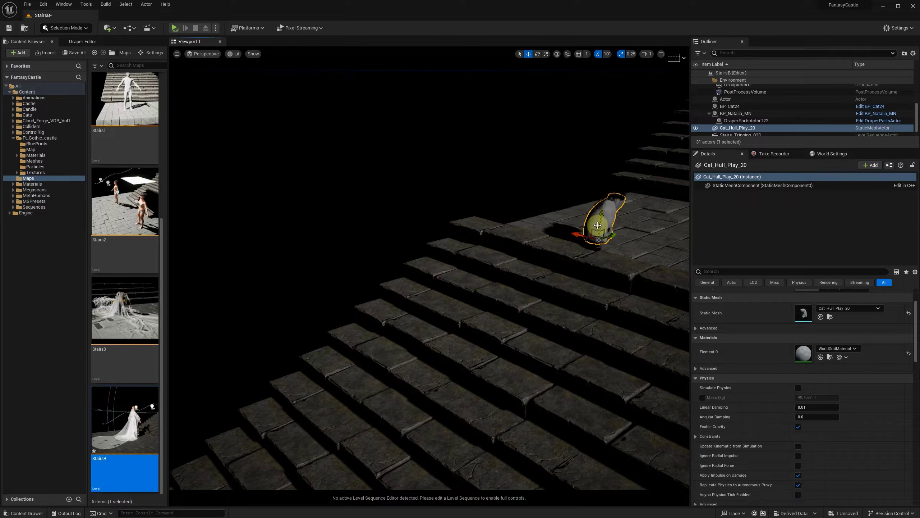
{"action": "key", "text": "f"}
{"action": "left_click_drag", "start_coordinate": [584, 322], "coordinate": [456, 327], "text": "alt"}
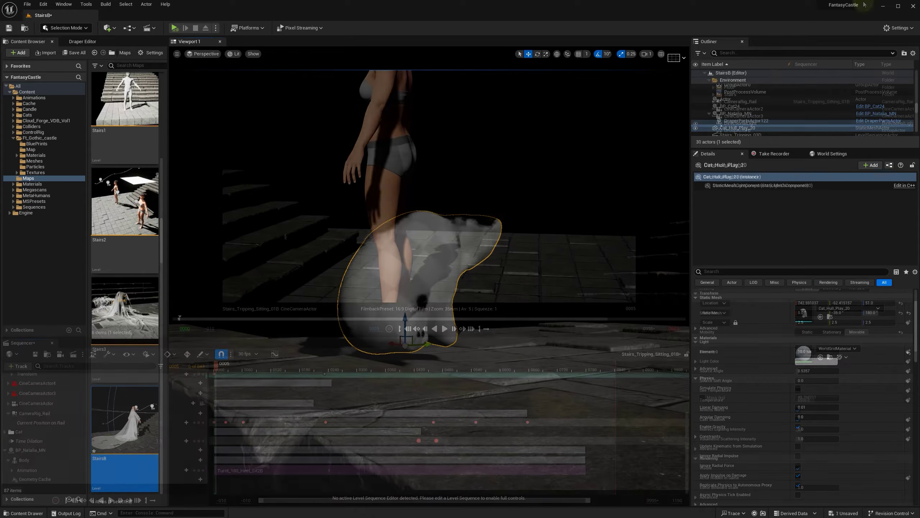
- Scrub through the Stairs_Tripping_Sitting_01B sequence and examine how the character's body meets the stairs and floor during the fall
{"action": "left_click_drag", "start_coordinate": [216, 365], "coordinate": [424, 399]}
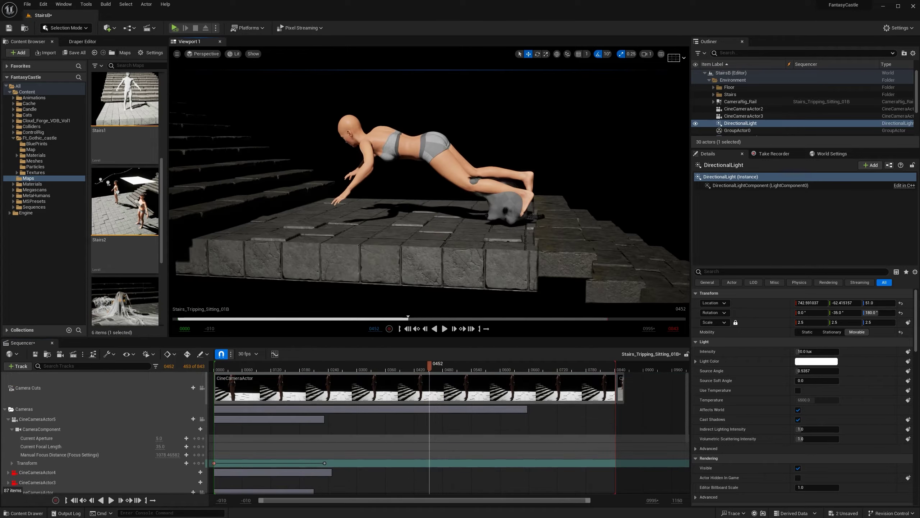
{"action": "scroll", "coordinate": [474, 272], "scroll_direction": "up", "scroll_amount": 5}
{"action": "left_click_drag", "start_coordinate": [430, 362], "coordinate": [448, 368]}
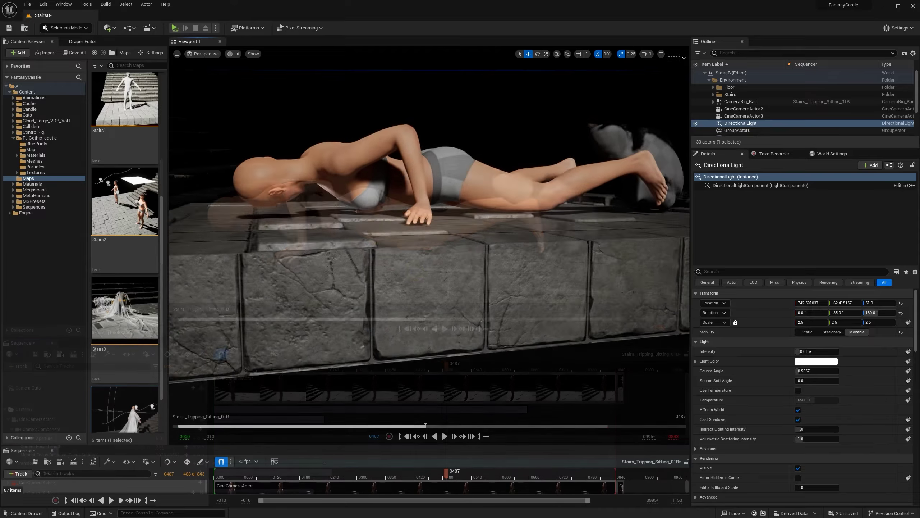
{"action": "right_click_drag", "start_coordinate": [419, 270], "coordinate": [418, 270]}
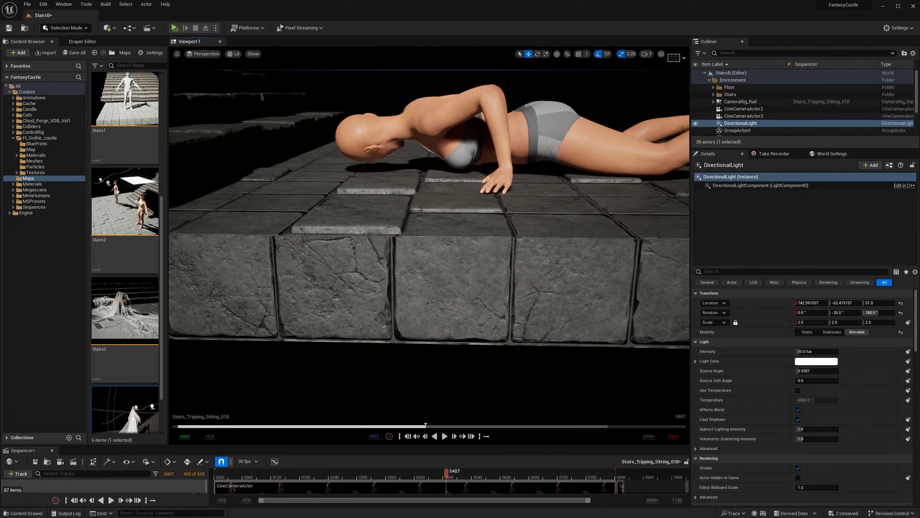
{"action": "left_click_drag", "start_coordinate": [447, 473], "coordinate": [471, 474]}
{"action": "right_click_drag", "start_coordinate": [515, 267], "coordinate": [515, 267]}
{"action": "left_click_drag", "start_coordinate": [471, 473], "coordinate": [603, 478]}
{"action": "left_click_drag", "start_coordinate": [530, 315], "coordinate": [530, 315], "text": "alt"}
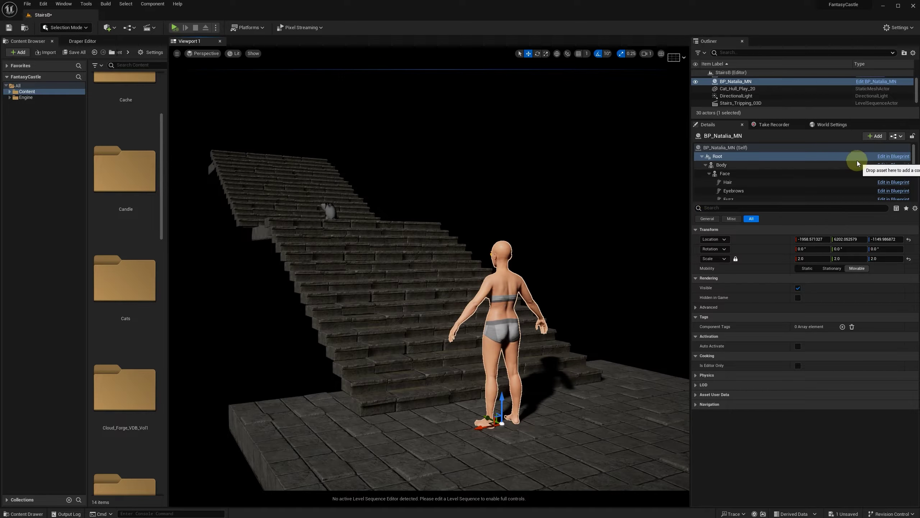
- Add Draper to the Body component of BP_Natalia_MN and expand both Mesh Parts entries of the new collider
{"action": "left_click", "coordinate": [721, 165]}
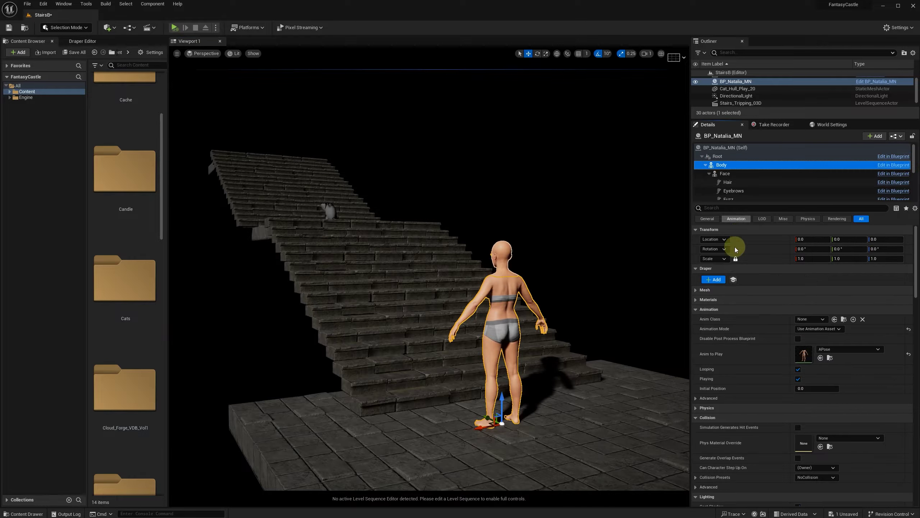
{"action": "left_click", "coordinate": [713, 279]}
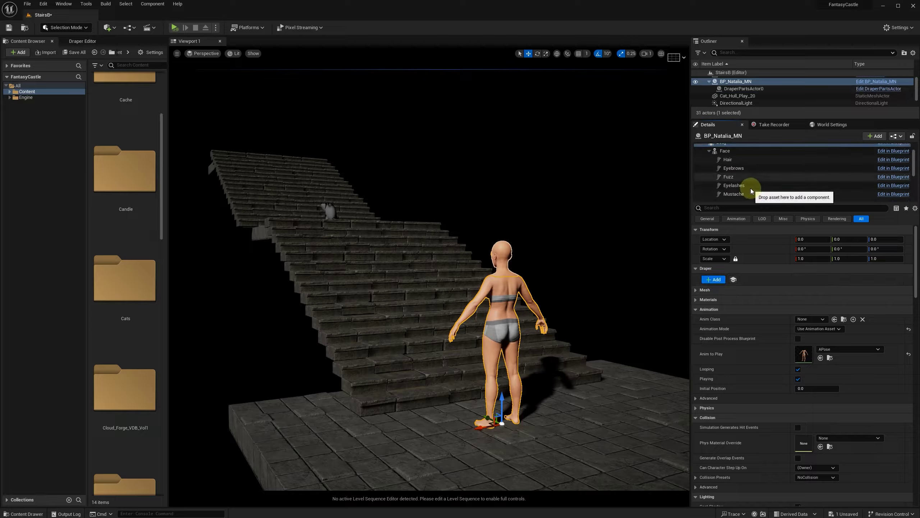
{"action": "left_click", "coordinate": [749, 162]}
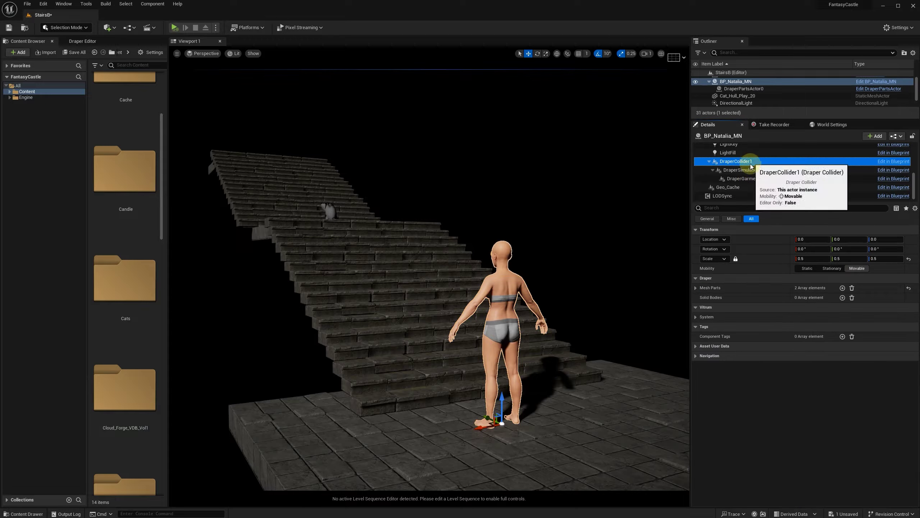
{"action": "left_click", "coordinate": [694, 288]}
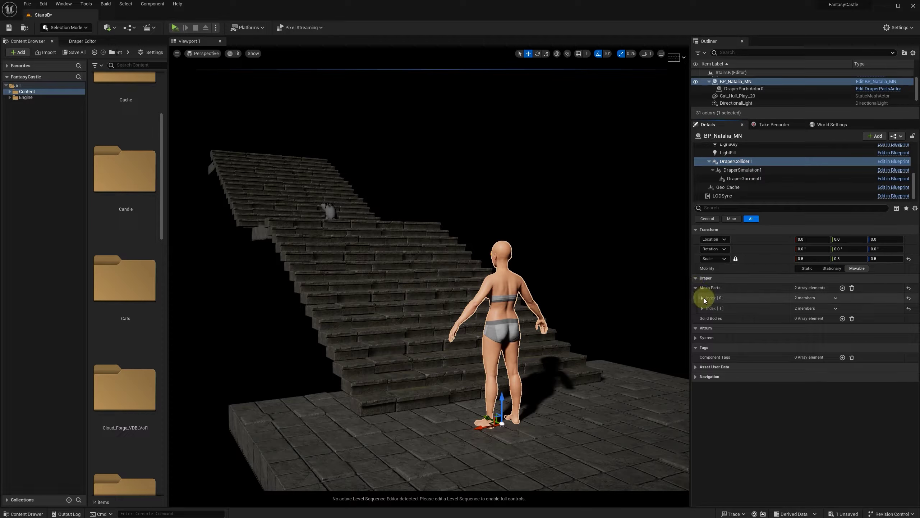
{"action": "left_click", "coordinate": [702, 298]}
{"action": "left_click", "coordinate": [703, 341]}
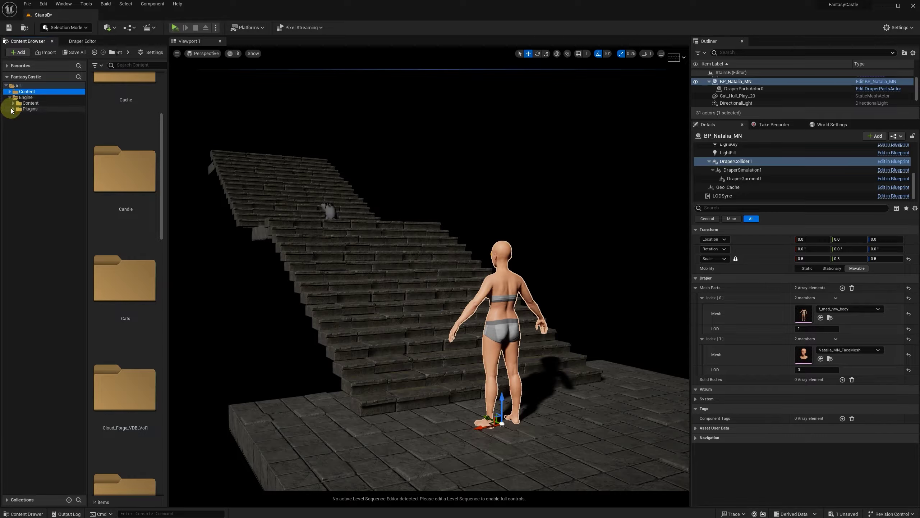
- Set the Body component's Anim to Play to the APose sequence from uDraper's extra/MetaColliders folder
{"action": "left_click", "coordinate": [12, 109]}
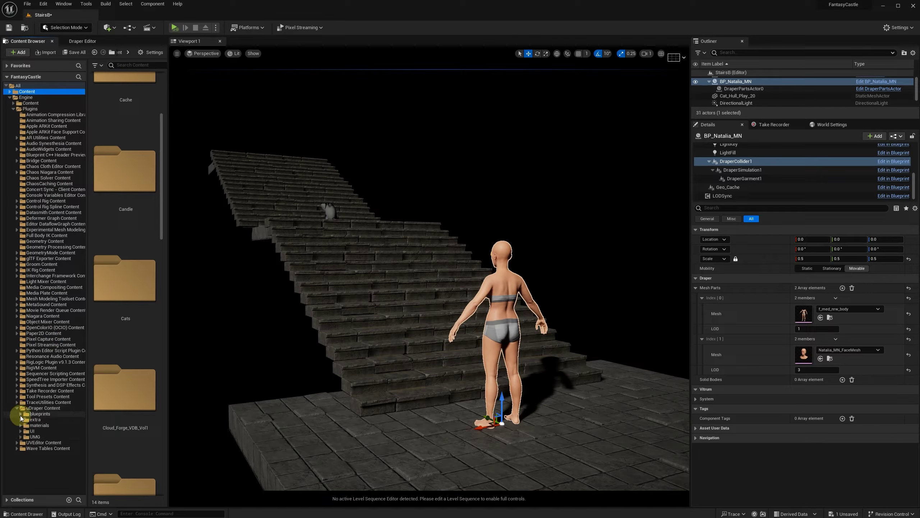
{"action": "left_click", "coordinate": [34, 420]}
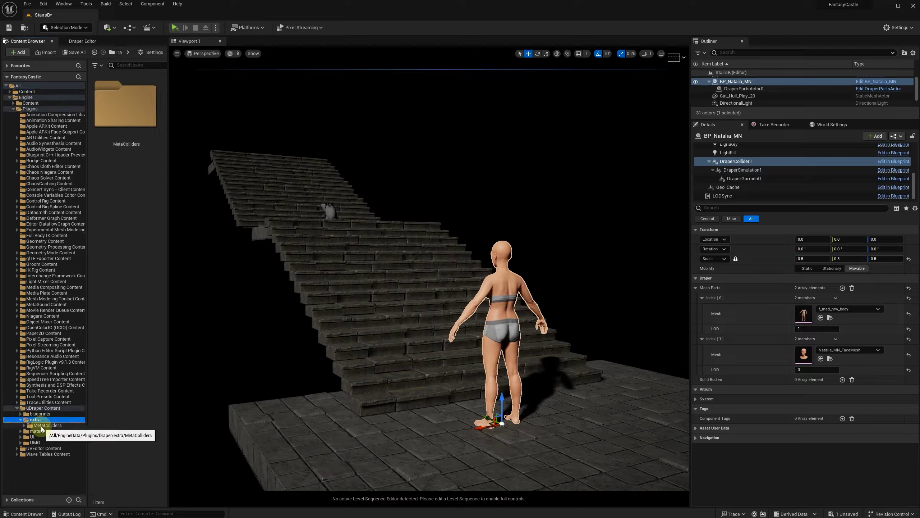
{"action": "left_click", "coordinate": [42, 426]}
{"action": "left_click", "coordinate": [126, 353]}
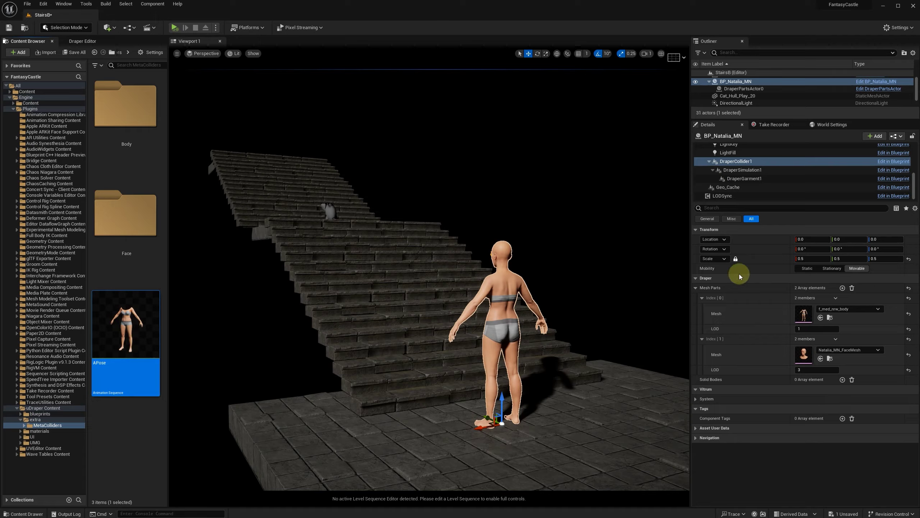
{"action": "scroll", "coordinate": [742, 163], "scroll_direction": "up", "scroll_amount": 5}
{"action": "left_click", "coordinate": [742, 163]}
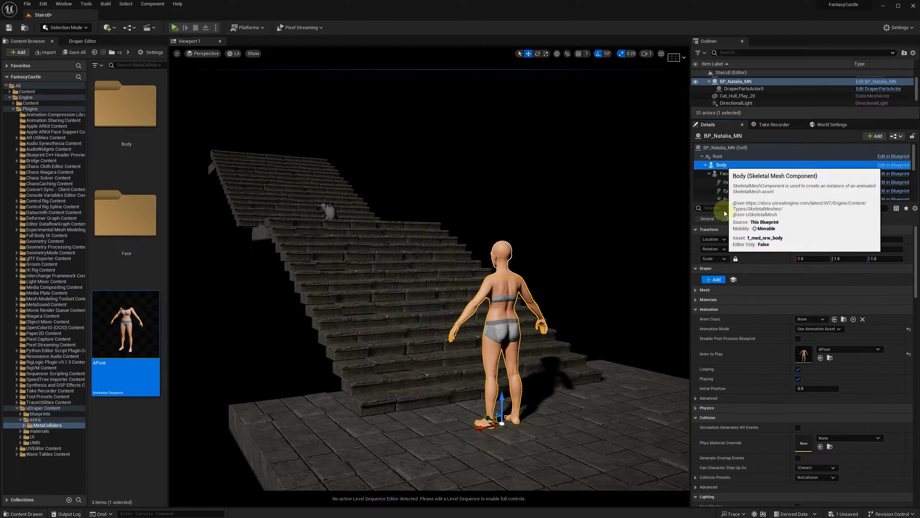
{"action": "left_click_drag", "start_coordinate": [206, 363], "coordinate": [809, 356]}
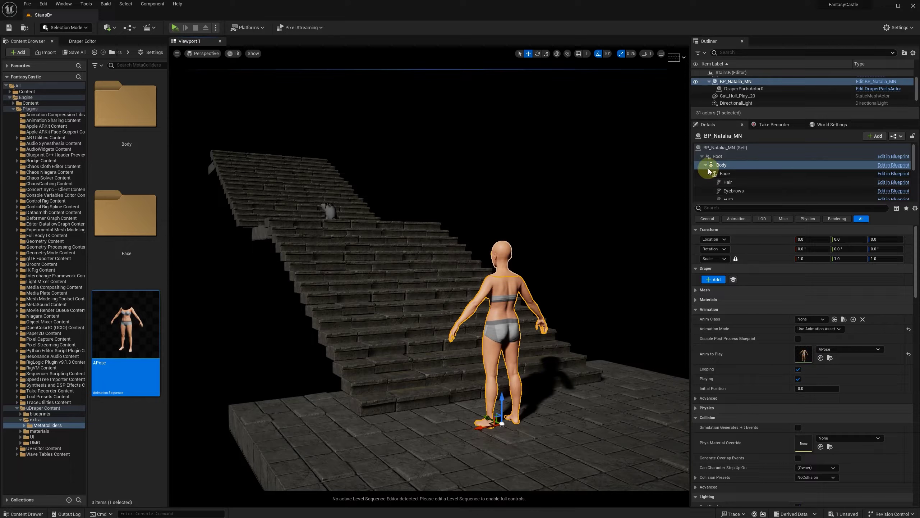
- Replace the Draper collider's first mesh part with f_mn_body_col from the MetaColliders Body folder and set its LOD to 0
{"action": "scroll", "coordinate": [752, 181], "scroll_direction": "down", "scroll_amount": 3}
{"action": "scroll", "coordinate": [751, 182], "scroll_direction": "down", "scroll_amount": 3}
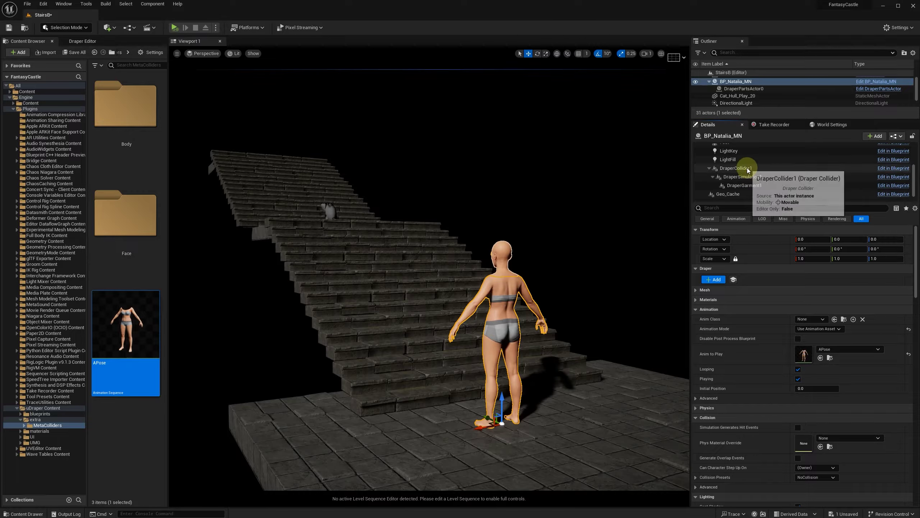
{"action": "left_click", "coordinate": [739, 168]}
{"action": "double_click", "coordinate": [126, 138]}
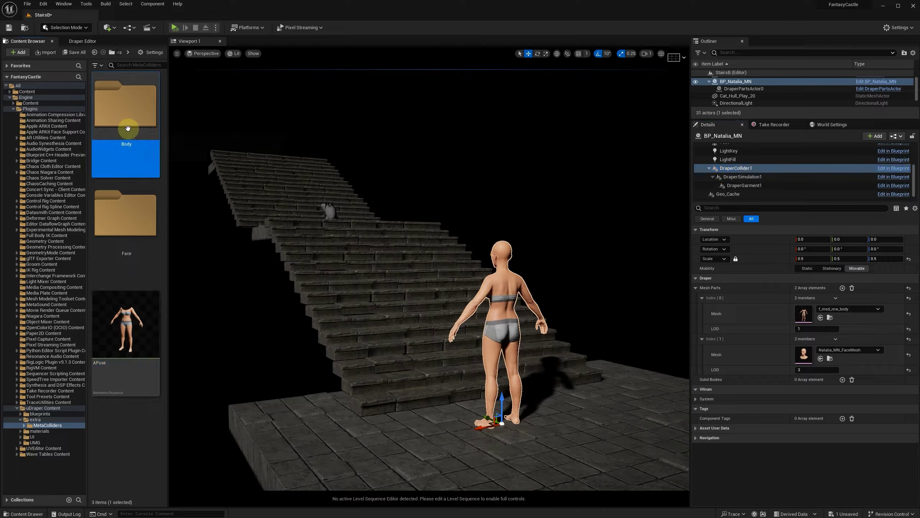
{"action": "left_click_drag", "start_coordinate": [123, 101], "coordinate": [803, 313]}
{"action": "left_click", "coordinate": [724, 388]}
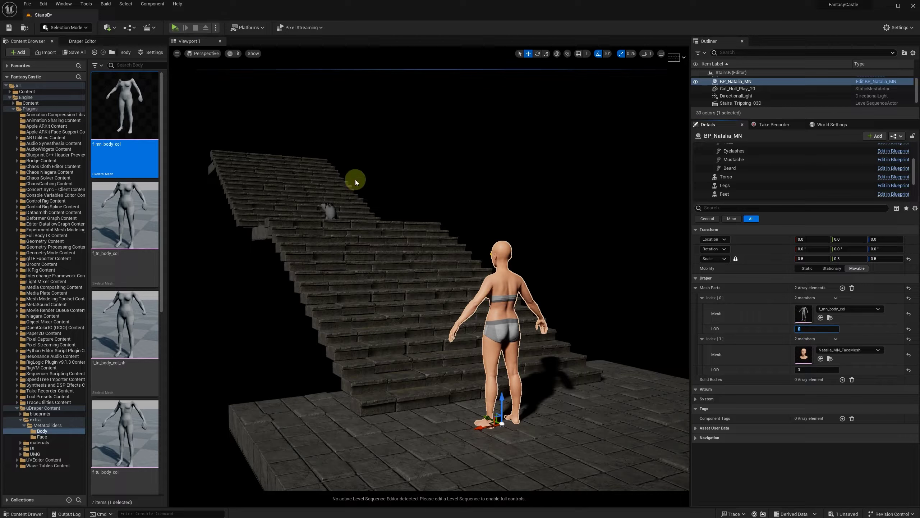
- Replace the collider's second mesh part with f_mn_face_col from the project's Colliders folder and set its LOD to 0
{"action": "left_click", "coordinate": [9, 91]}
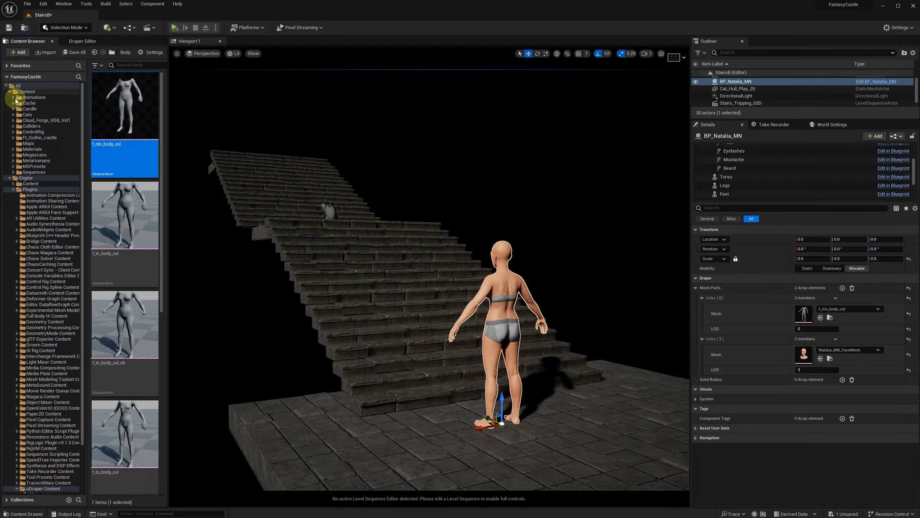
{"action": "left_click", "coordinate": [13, 126]}
{"action": "left_click", "coordinate": [33, 127]}
{"action": "scroll", "coordinate": [119, 273], "scroll_direction": "down", "scroll_amount": 5}
{"action": "left_click", "coordinate": [138, 415]}
{"action": "left_click_drag", "start_coordinate": [138, 415], "coordinate": [806, 352]}
{"action": "left_click", "coordinate": [817, 371]}
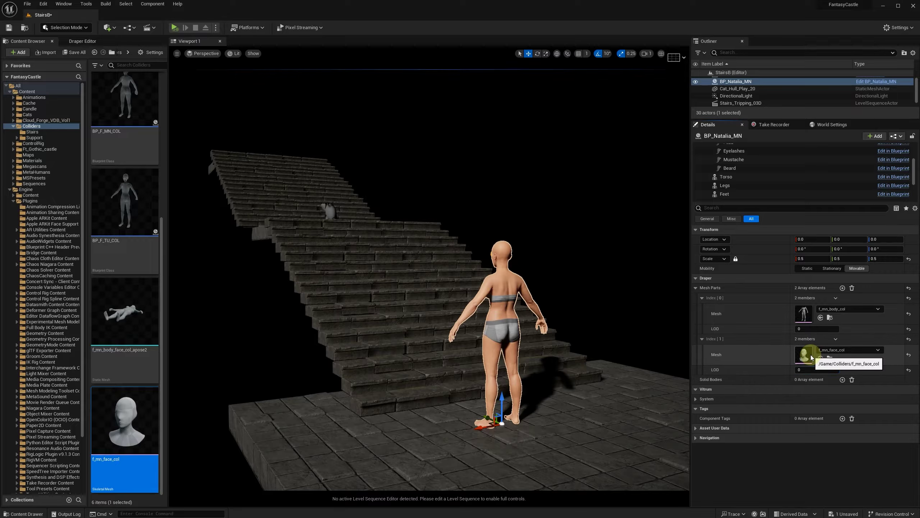
- Open the f_mn_face_col and f_mn_body_col collider meshes in turn to examine their geometry, closing each one
{"action": "double_click", "coordinate": [811, 355]}
{"action": "left_click_drag", "start_coordinate": [536, 245], "coordinate": [522, 109]}
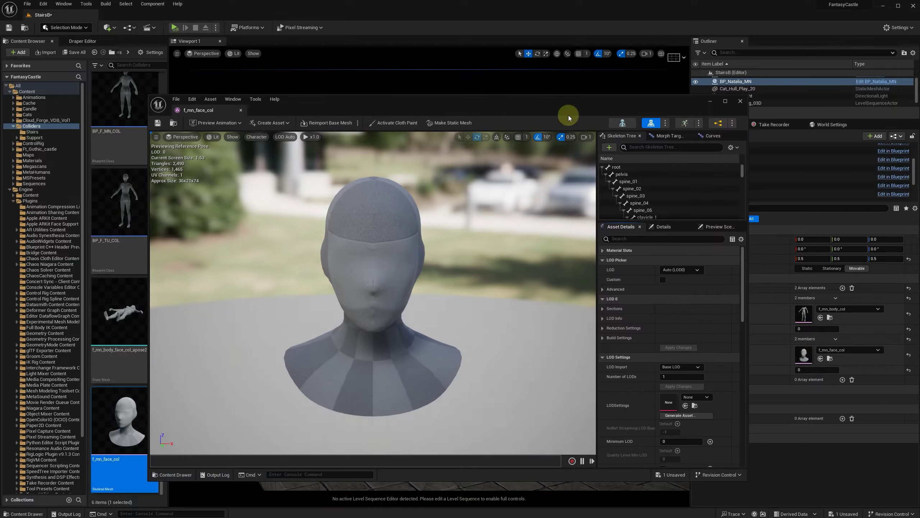
{"action": "left_click", "coordinate": [740, 102]}
{"action": "double_click", "coordinate": [810, 313]}
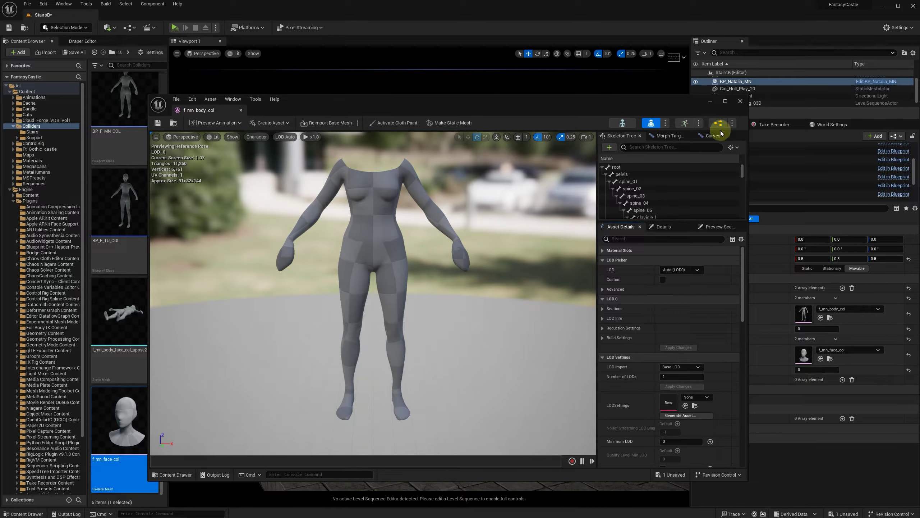
{"action": "left_click", "coordinate": [740, 101]}
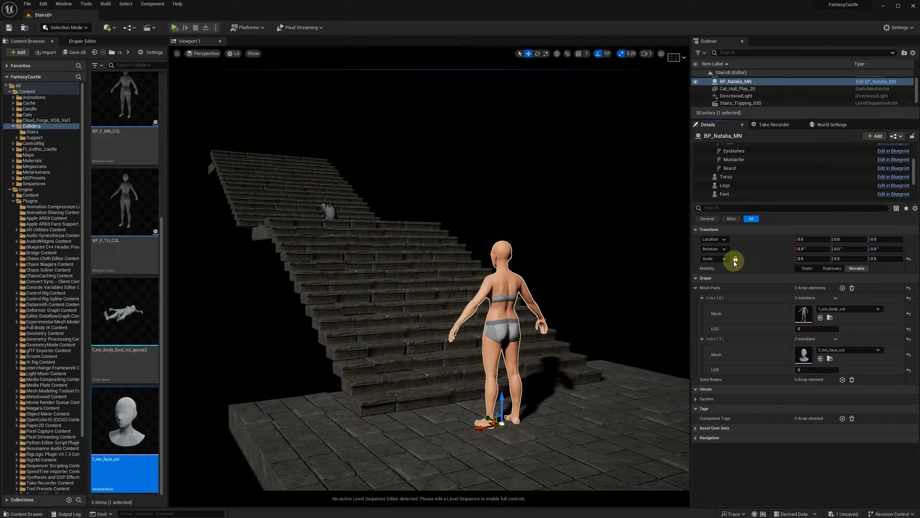
- Collapse the collider's Mesh Parts and add six elements to its Solid Bodies array
{"action": "left_click", "coordinate": [696, 288]}
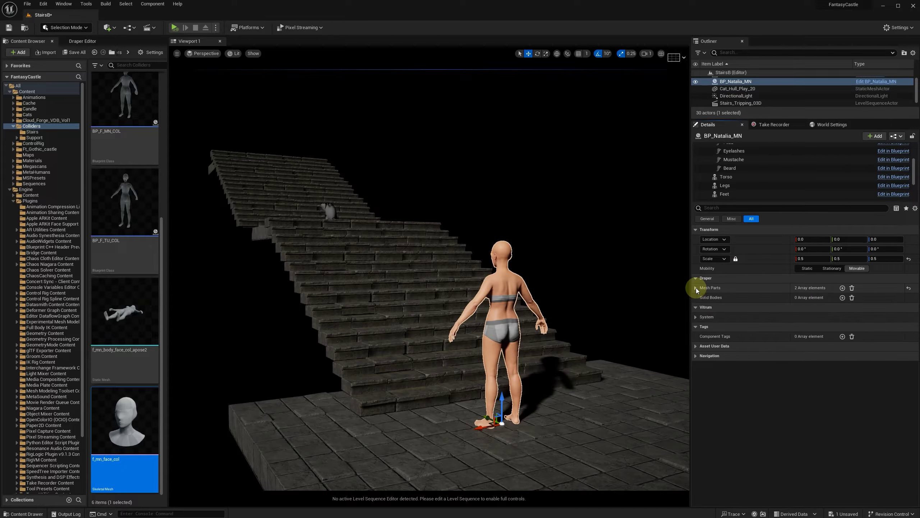
{"action": "left_click", "coordinate": [843, 298]}
{"action": "left_click", "coordinate": [843, 298]}
{"action": "left_click", "coordinate": [844, 298]}
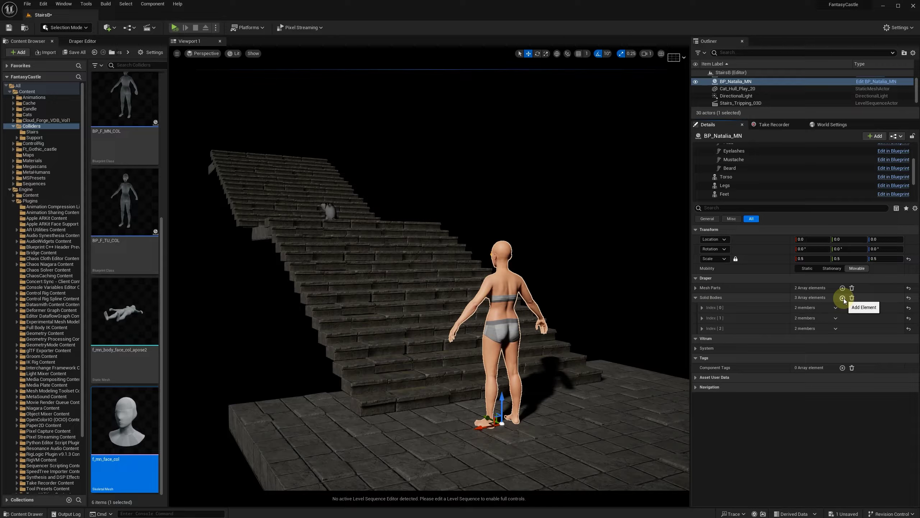
{"action": "left_click", "coordinate": [843, 298]}
{"action": "left_click", "coordinate": [843, 298]}
{"action": "left_click", "coordinate": [843, 298]}
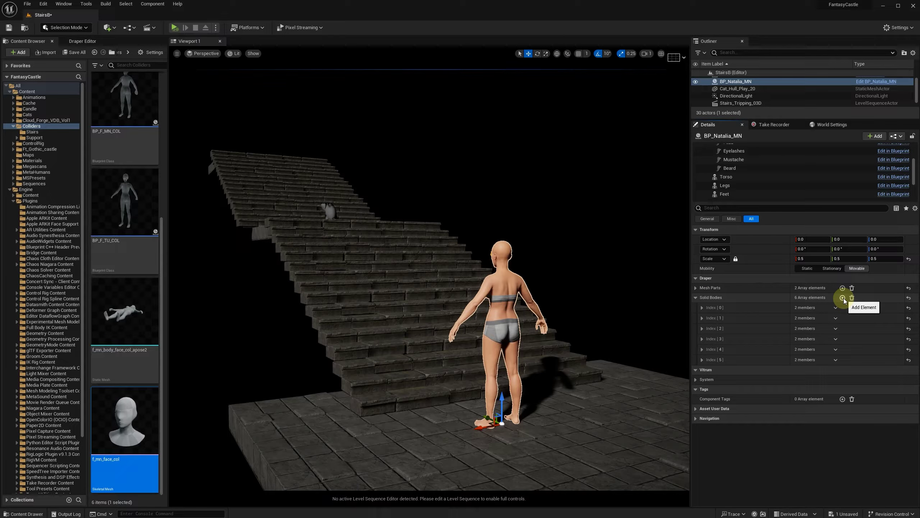
- Expand all six Solid Bodies elements and collapse the Transform section to make room for their settings
{"action": "left_click", "coordinate": [703, 308]}
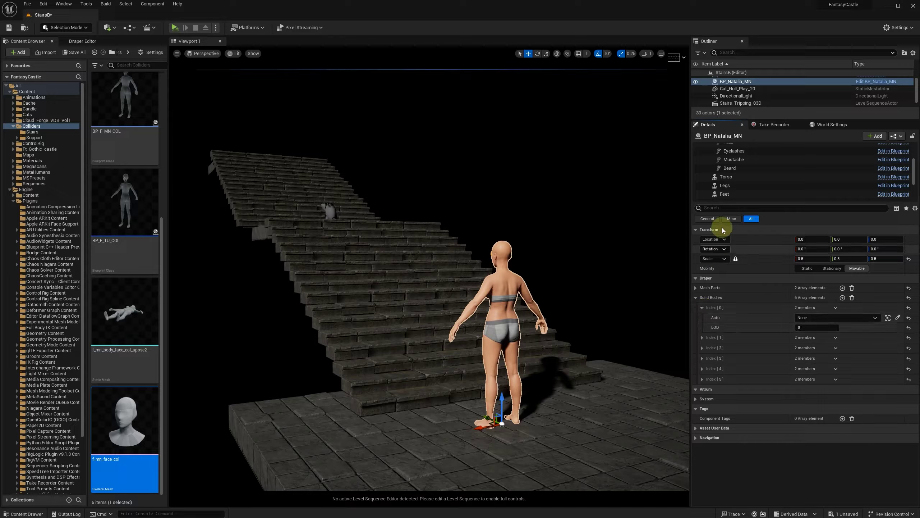
{"action": "left_click", "coordinate": [696, 230]}
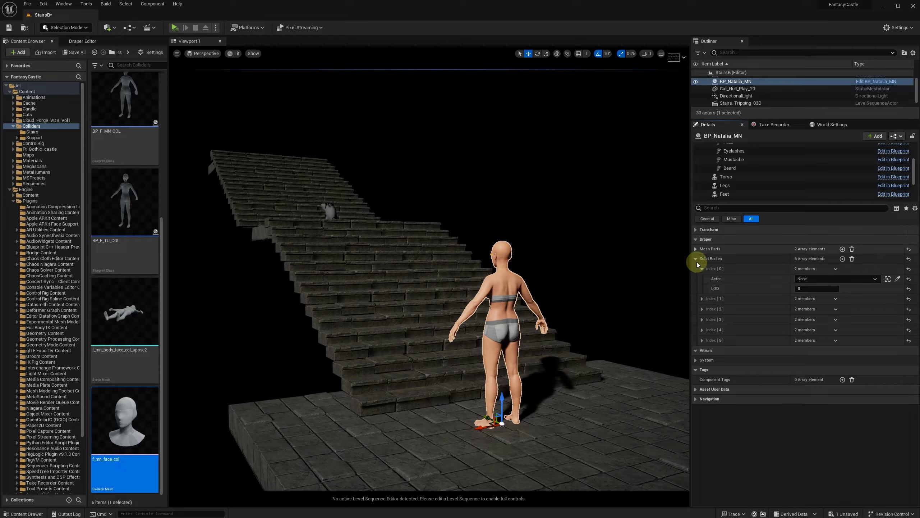
{"action": "left_click", "coordinate": [702, 299]}
{"action": "left_click", "coordinate": [703, 328]}
{"action": "left_click", "coordinate": [702, 359]}
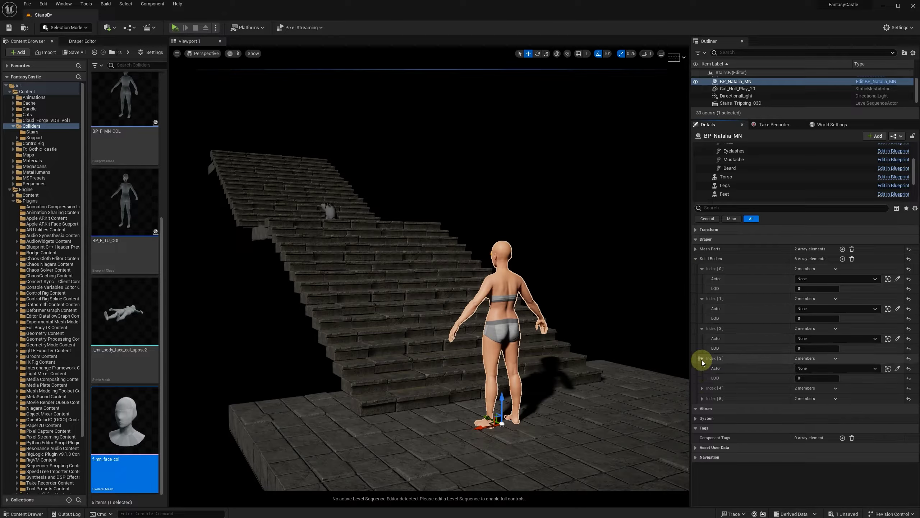
{"action": "left_click", "coordinate": [702, 388]}
{"action": "left_click", "coordinate": [702, 417]}
- Assign SM_Exterior_Floor_22, SM_Exterior_Floor_21 and the SM_Stairs_A pieces to the Solid Bodies elements by picking them in the viewport
{"action": "left_click", "coordinate": [898, 279]}
{"action": "left_click", "coordinate": [479, 401]}
{"action": "left_click", "coordinate": [898, 309]}
{"action": "left_click", "coordinate": [605, 390]}
{"action": "left_click", "coordinate": [898, 338]}
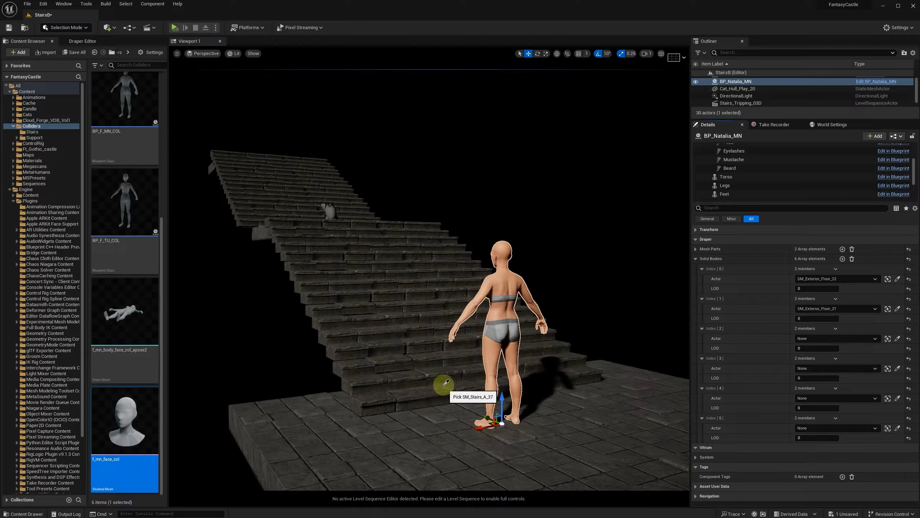
- Add a seventh Solid Bodies element, assign the BP_Cat24 actor to it, and locate the cat in the scene
{"action": "left_click", "coordinate": [843, 259]}
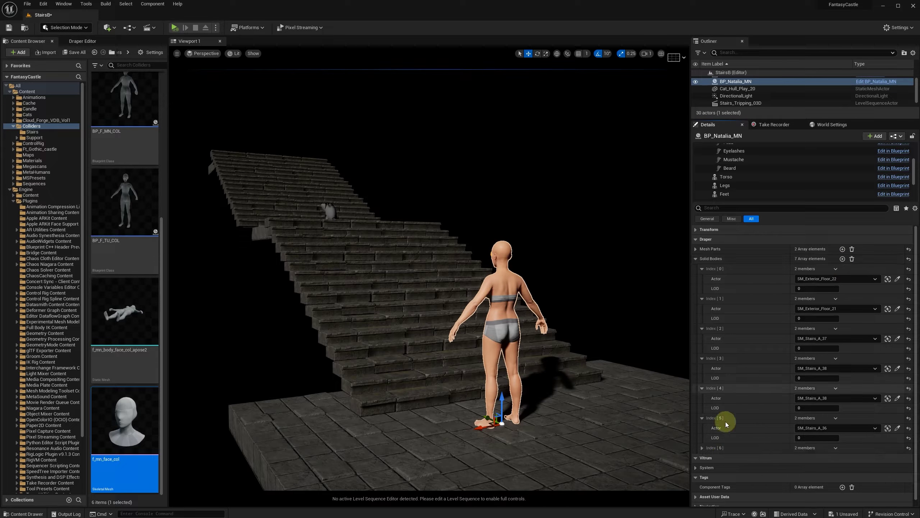
{"action": "scroll", "coordinate": [782, 424], "scroll_direction": "down", "scroll_amount": 2}
{"action": "left_click", "coordinate": [897, 434]}
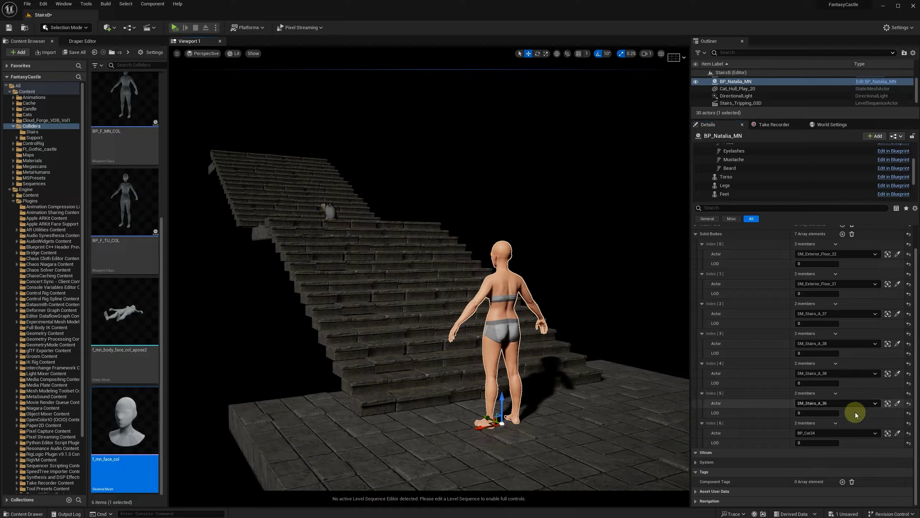
{"action": "left_click", "coordinate": [888, 434]}
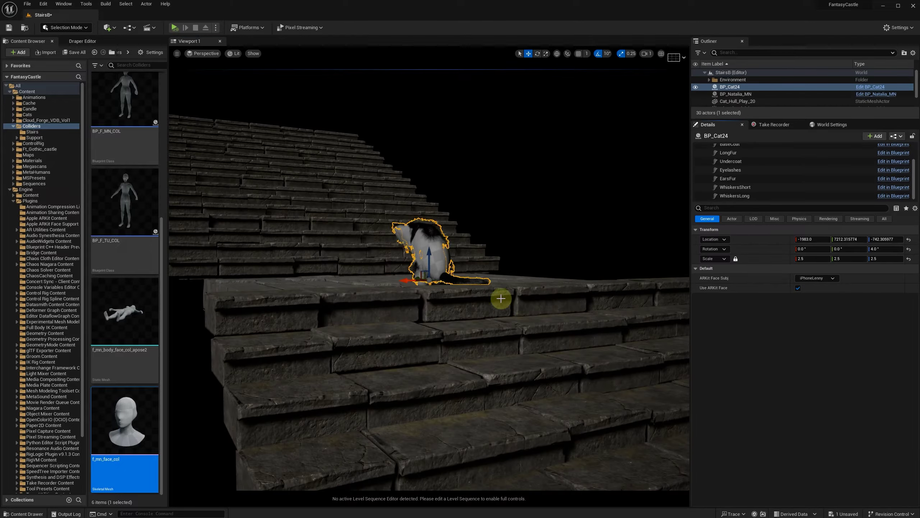
{"action": "mouse_move", "coordinate": [531, 270]}
{"action": "left_mouse_down", "text": "alt"}
{"action": "mouse_move", "coordinate": [594, 272]}
{"action": "mouse_move", "coordinate": [533, 270]}
{"action": "left_mouse_up", "text": "alt"}
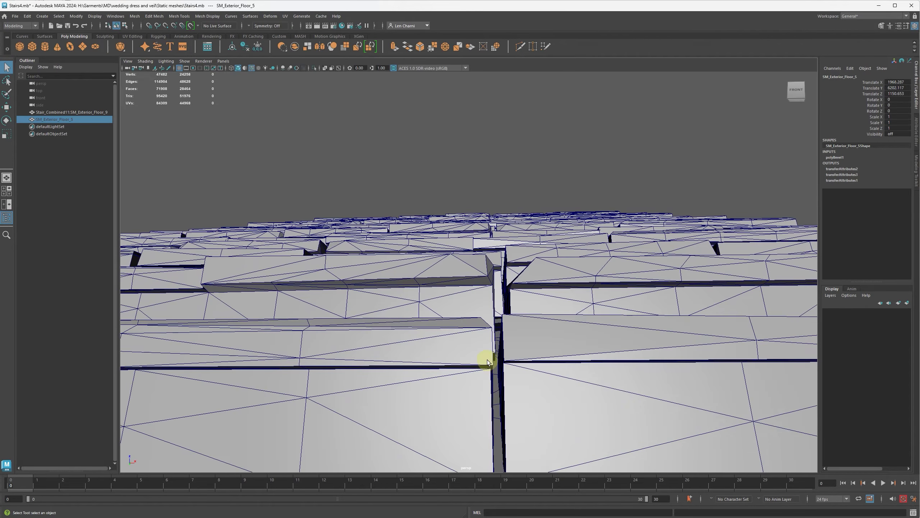
- In Maya, examine the gaps between the stair blocks in both wireframe and shaded display
{"action": "left_click_drag", "start_coordinate": [488, 362], "coordinate": [563, 339], "text": "alt"}
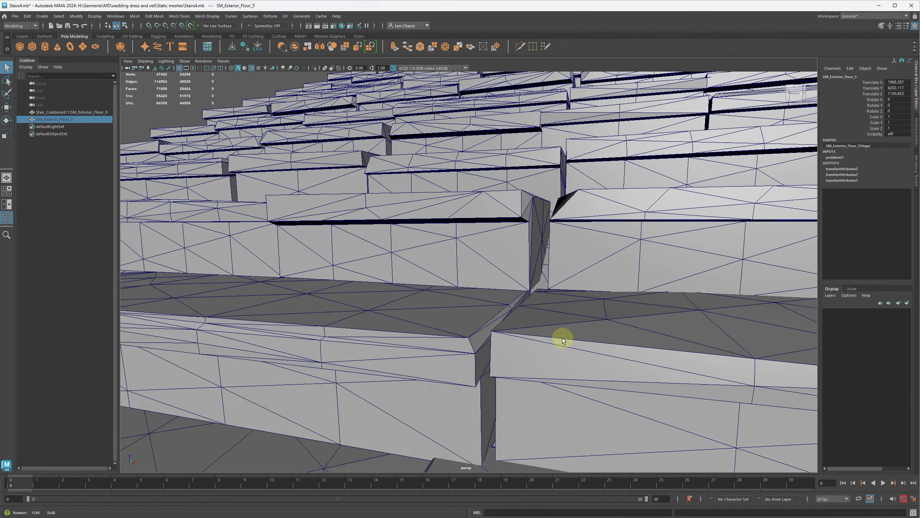
{"action": "left_click", "coordinate": [232, 68]}
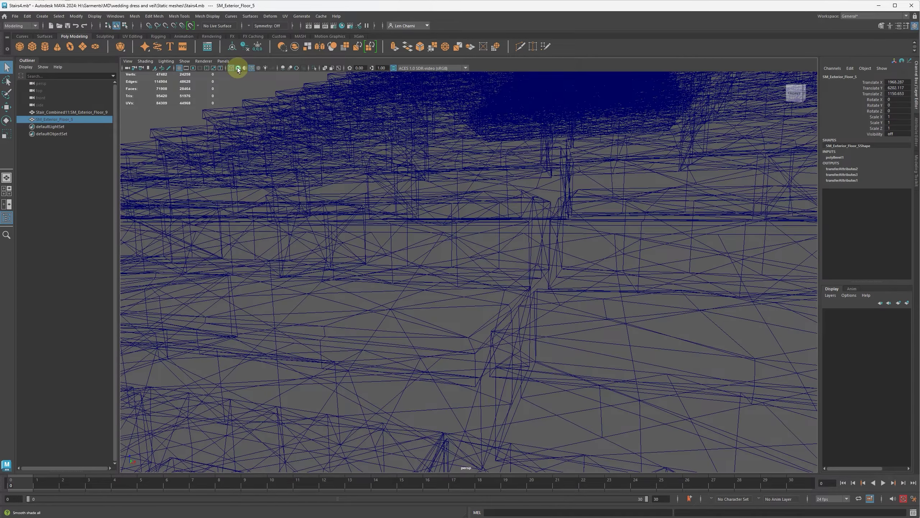
{"action": "left_click", "coordinate": [238, 69]}
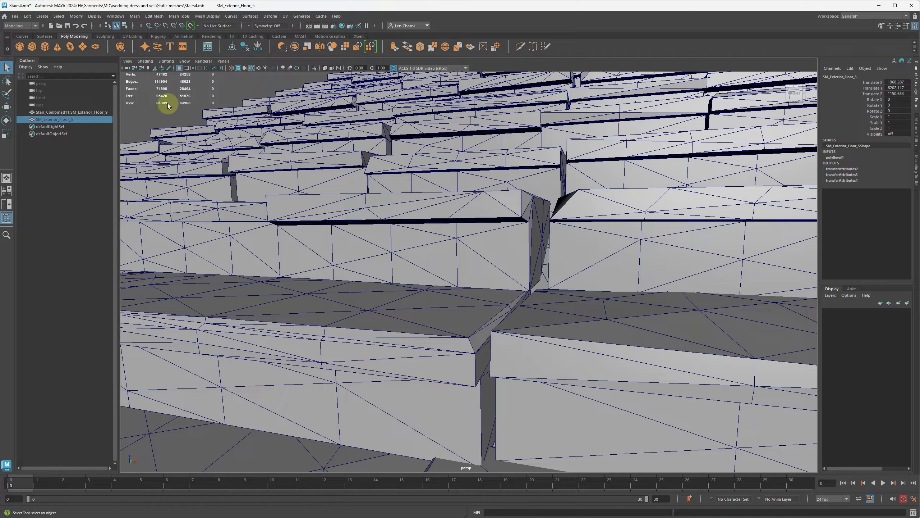
- Apply a Bevel to the Stair_Combined11:SM_Exterior_Floor_9 mesh through the Bevel options
{"action": "left_click", "coordinate": [54, 113]}
{"action": "key", "text": "f"}
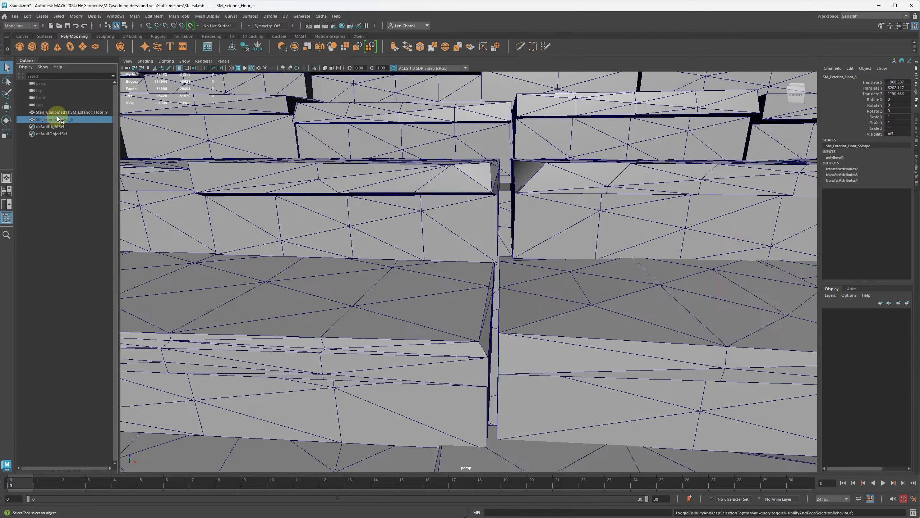
{"action": "left_click", "coordinate": [155, 16]}
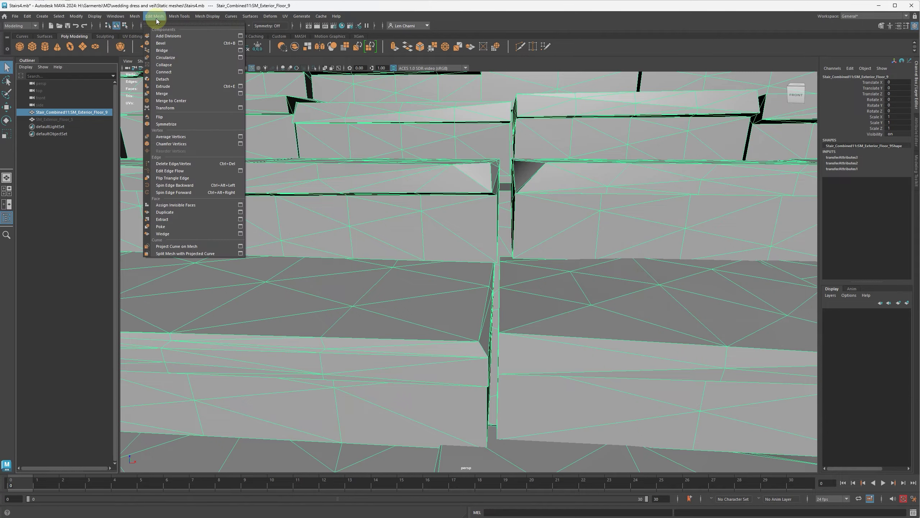
{"action": "left_click", "coordinate": [241, 43]}
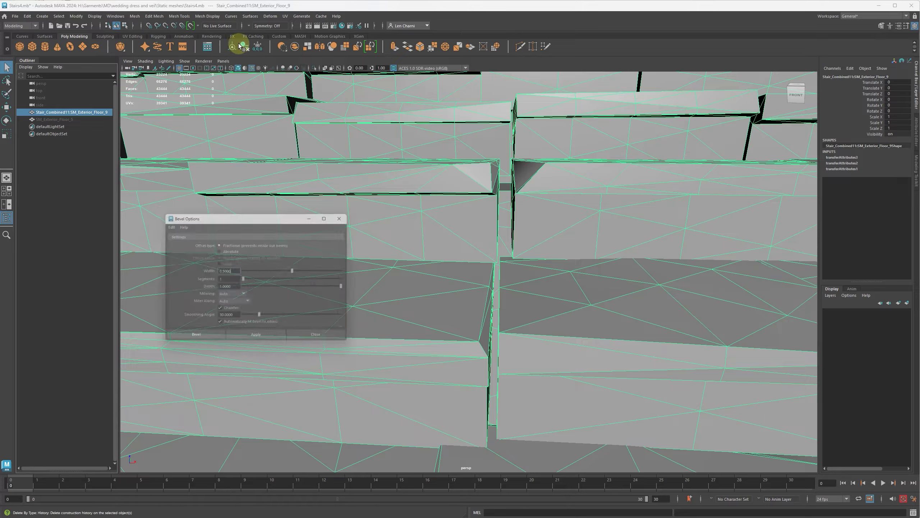
{"action": "left_click", "coordinate": [254, 337]}
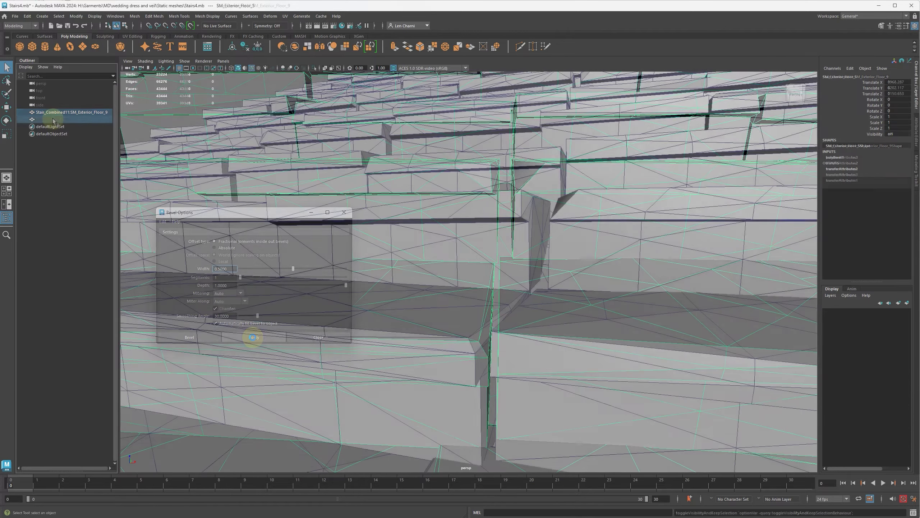
- Show SM_Exterior_Floor_5 and hide Stair_Combined11:SM_Exterior_Floor_9 to examine the beveled stair edges up close
{"action": "left_click", "coordinate": [53, 120]}
{"action": "left_click", "coordinate": [56, 112]}
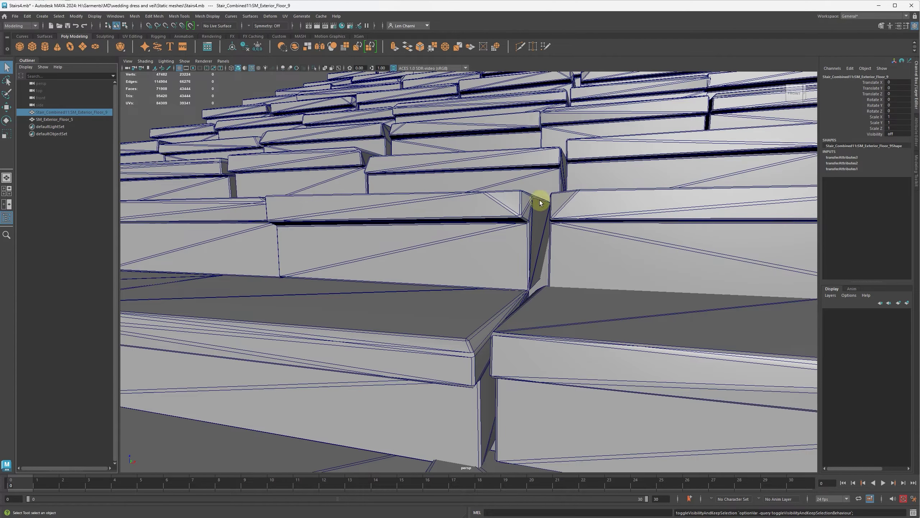
{"action": "scroll", "coordinate": [540, 203], "scroll_direction": "up", "scroll_amount": 6}
{"action": "left_click_drag", "start_coordinate": [551, 222], "coordinate": [571, 215], "text": "alt"}
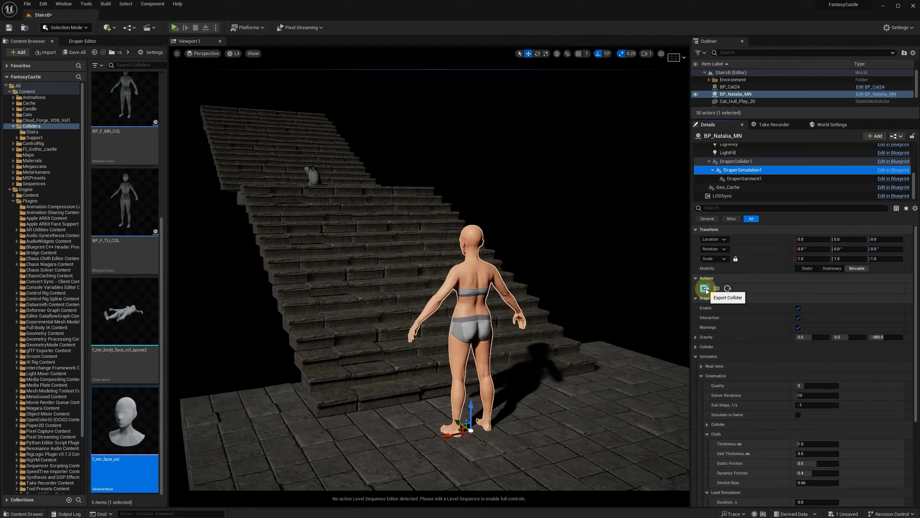
- In Unreal Editor, export the DraperSimulation1 collider to the Static meshes folder as Character_Collider.obj
{"action": "left_click", "coordinate": [705, 288]}
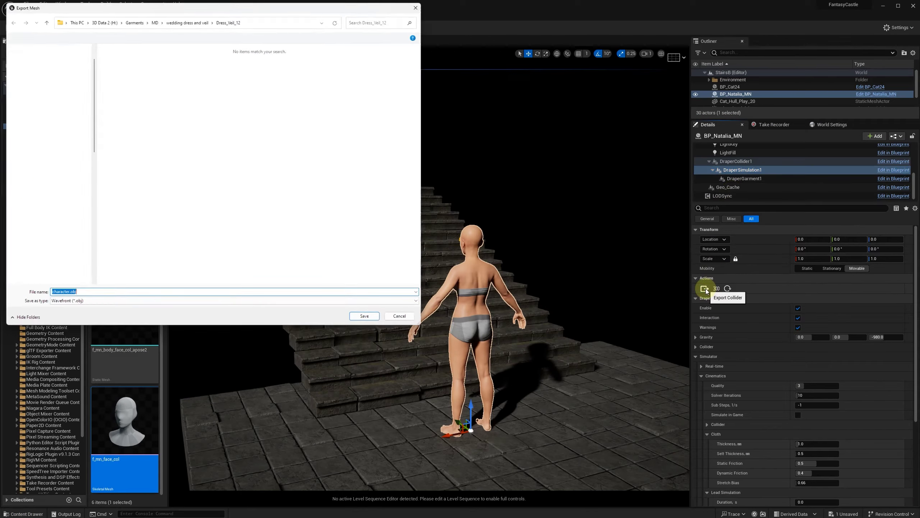
{"action": "left_click", "coordinate": [174, 19]}
{"action": "double_click", "coordinate": [116, 77]}
{"action": "left_click", "coordinate": [47, 296]}
{"action": "type", "text": "Character_Collider.obj"}
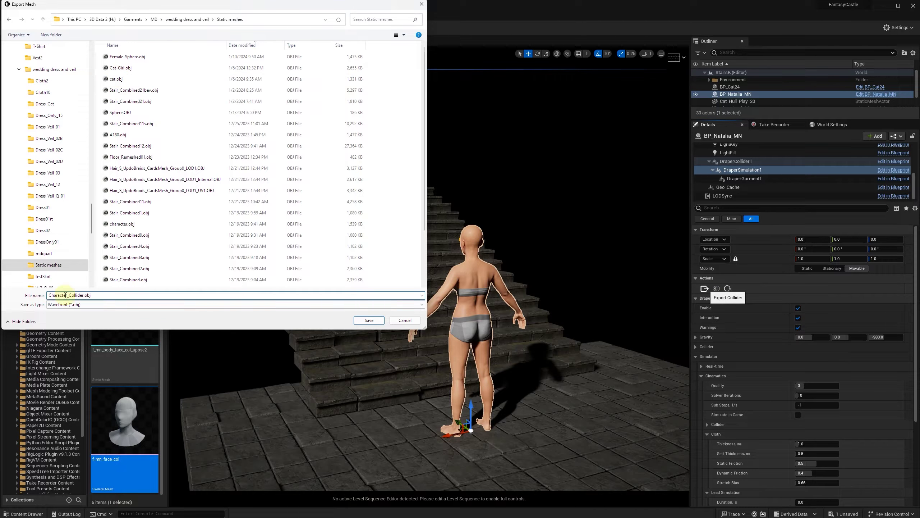
{"action": "left_click", "coordinate": [373, 321]}
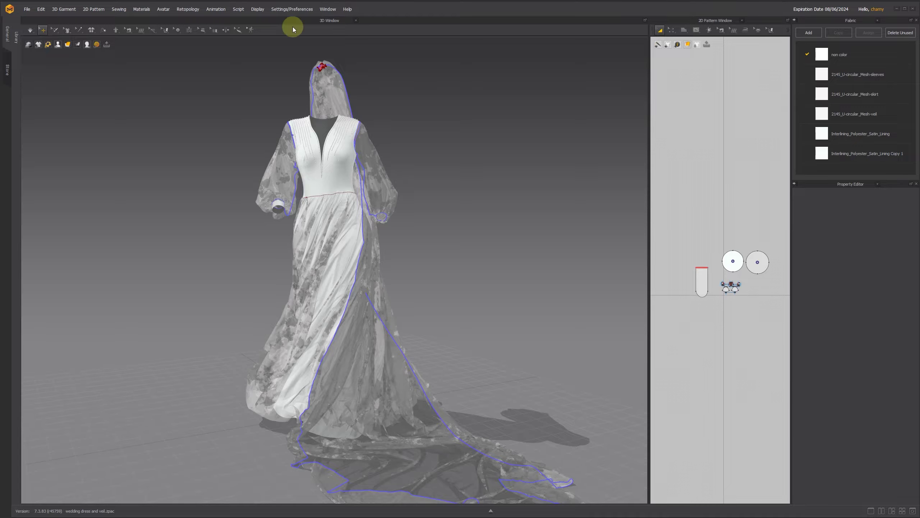
- In Marvelous Designer, import Character_Collider.obj as an added avatar, using cm (DAZ Studio) scale at 100%
{"action": "left_click", "coordinate": [25, 9]}
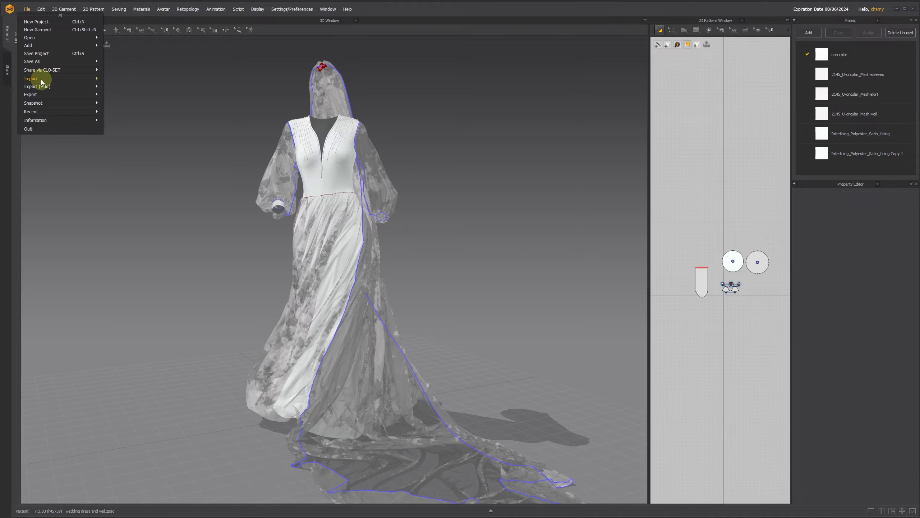
{"action": "mouse_move", "coordinate": [66, 88]}
{"action": "left_click", "coordinate": [116, 94]}
{"action": "left_click", "coordinate": [206, 59]}
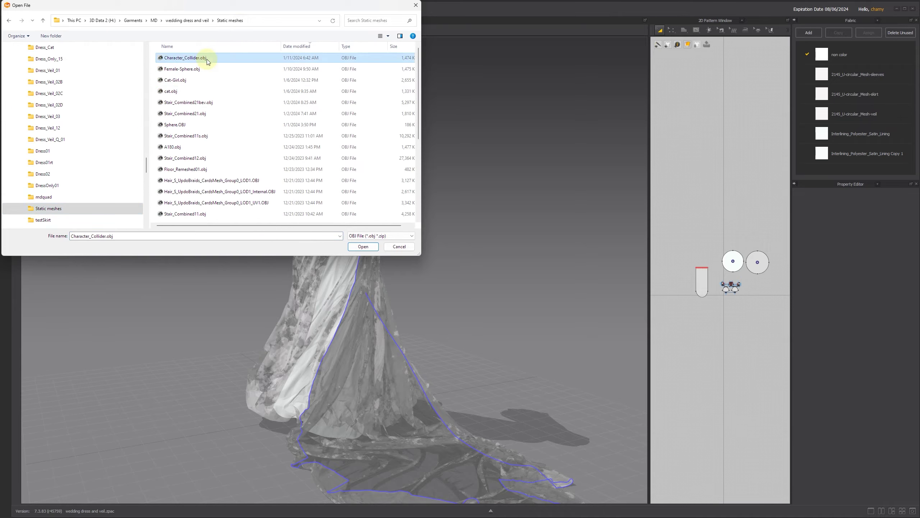
{"action": "left_click", "coordinate": [363, 246]}
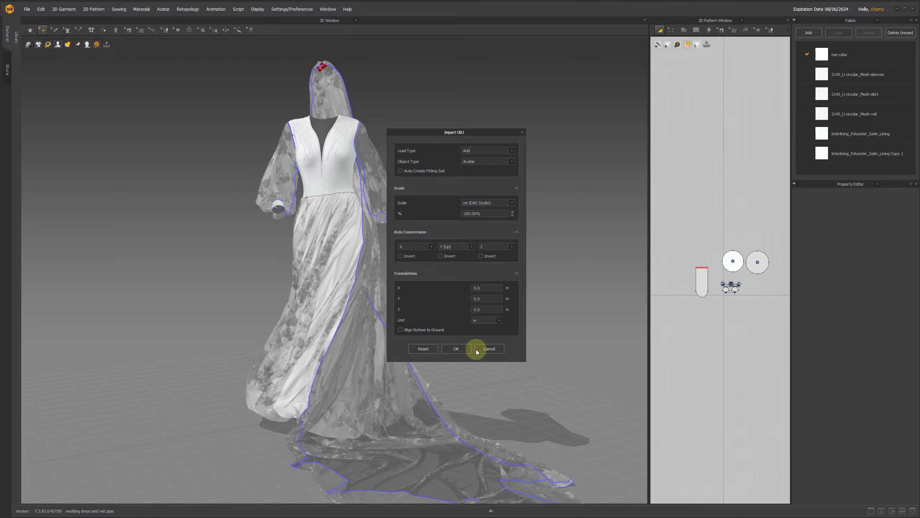
{"action": "left_click", "coordinate": [458, 348]}
{"action": "right_click_drag", "start_coordinate": [368, 276], "coordinate": [550, 282]}
- Widen the 2D pattern window and select the Chest fabric to examine its pattern pieces up close
{"action": "left_click", "coordinate": [665, 70]}
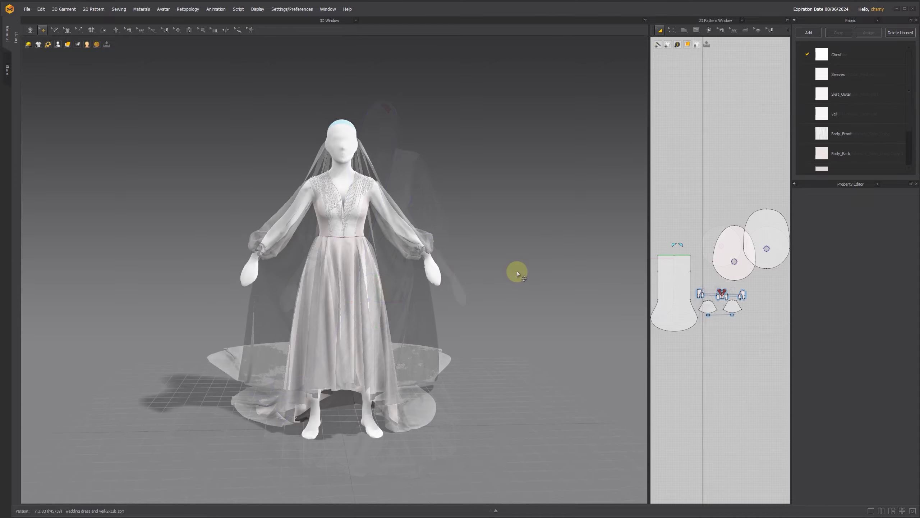
{"action": "mouse_move", "coordinate": [514, 271]}
{"action": "right_mouse_down"}
{"action": "mouse_move", "coordinate": [378, 273]}
{"action": "mouse_move", "coordinate": [518, 257]}
{"action": "right_mouse_up"}
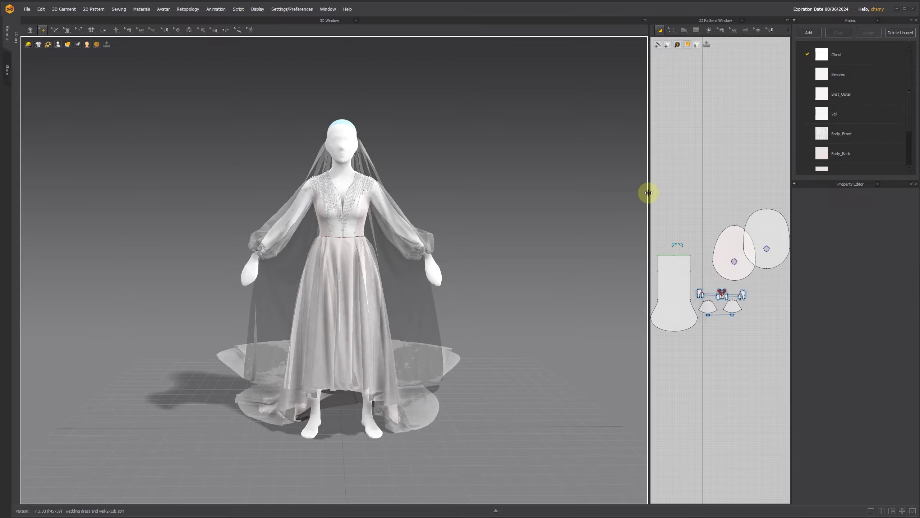
{"action": "left_click_drag", "start_coordinate": [649, 192], "coordinate": [475, 187]}
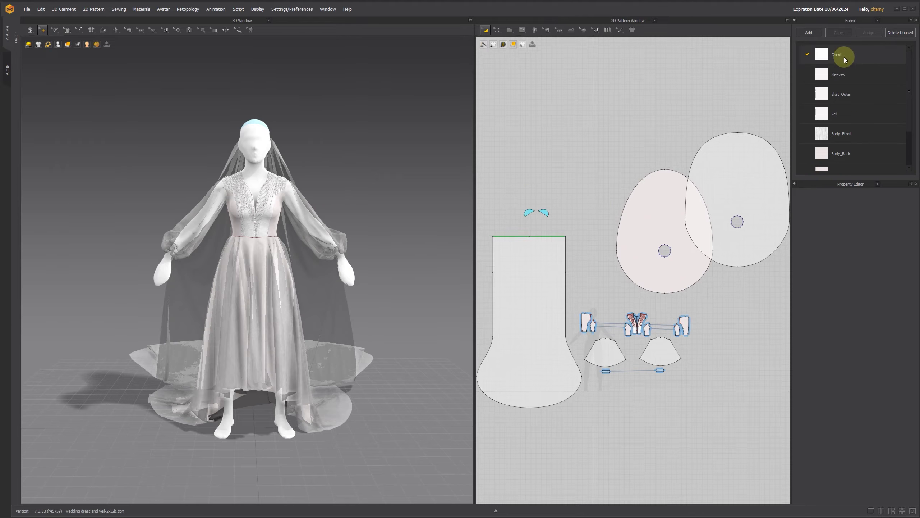
{"action": "scroll", "coordinate": [674, 313], "scroll_direction": "down", "scroll_amount": 2}
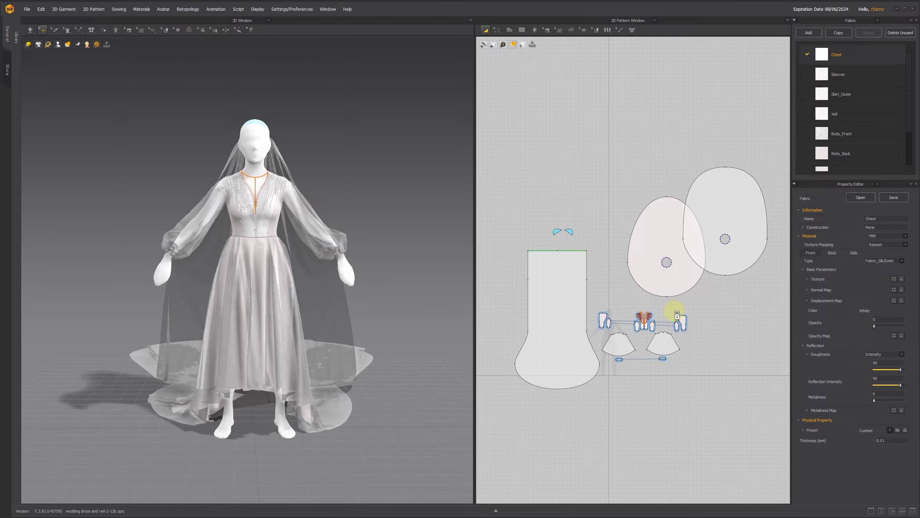
{"action": "scroll", "coordinate": [674, 313], "scroll_direction": "up", "scroll_amount": 4}
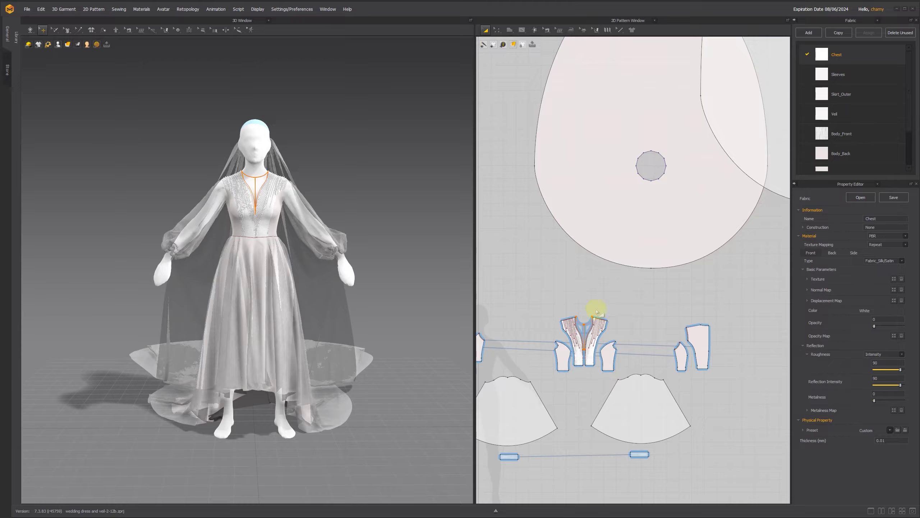
- Select the Sleeves, Skirt_Outer, Veil and HeadBind fabrics in turn to examine which garment pieces use each one
{"action": "left_click", "coordinate": [838, 75]}
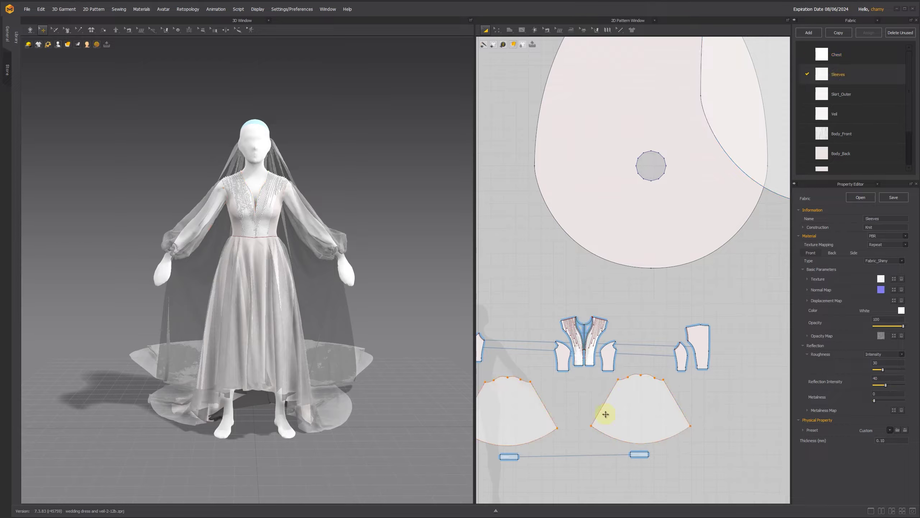
{"action": "left_click", "coordinate": [844, 97]}
{"action": "scroll", "coordinate": [701, 230], "scroll_direction": "down", "scroll_amount": 3}
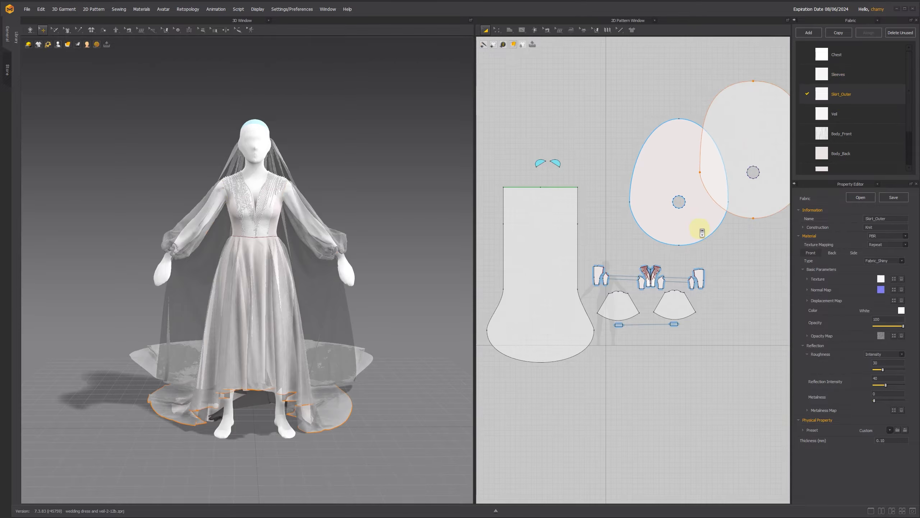
{"action": "left_click", "coordinate": [743, 123]}
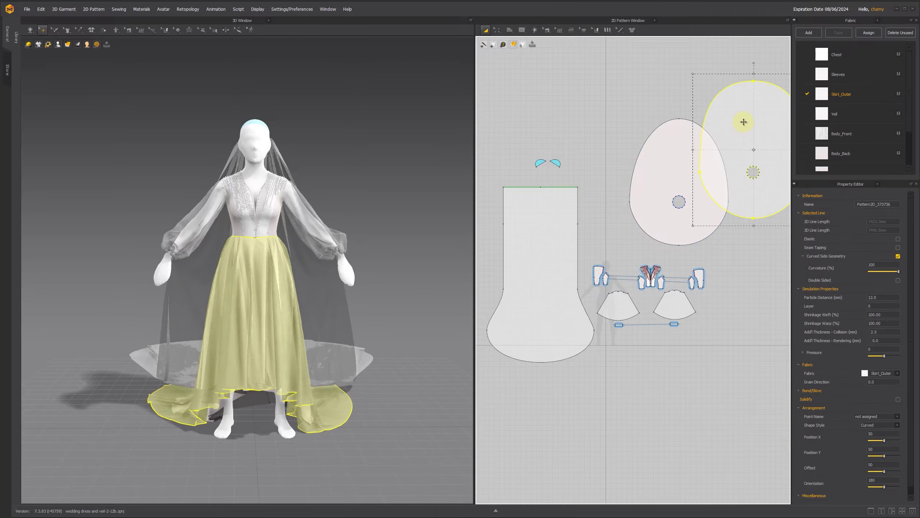
{"action": "left_click", "coordinate": [843, 114]}
{"action": "scroll", "coordinate": [841, 130], "scroll_direction": "down", "scroll_amount": 2}
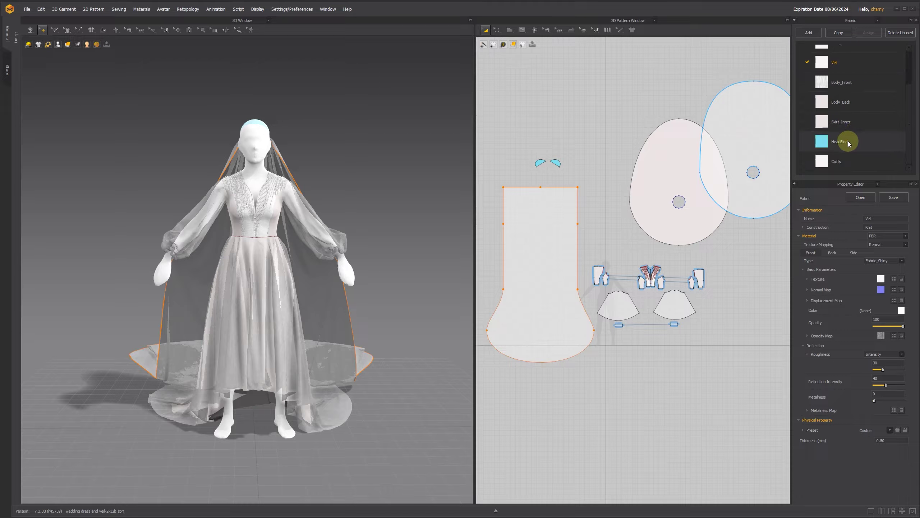
{"action": "left_click", "coordinate": [848, 142]}
{"action": "right_click_drag", "start_coordinate": [368, 146], "coordinate": [289, 158]}
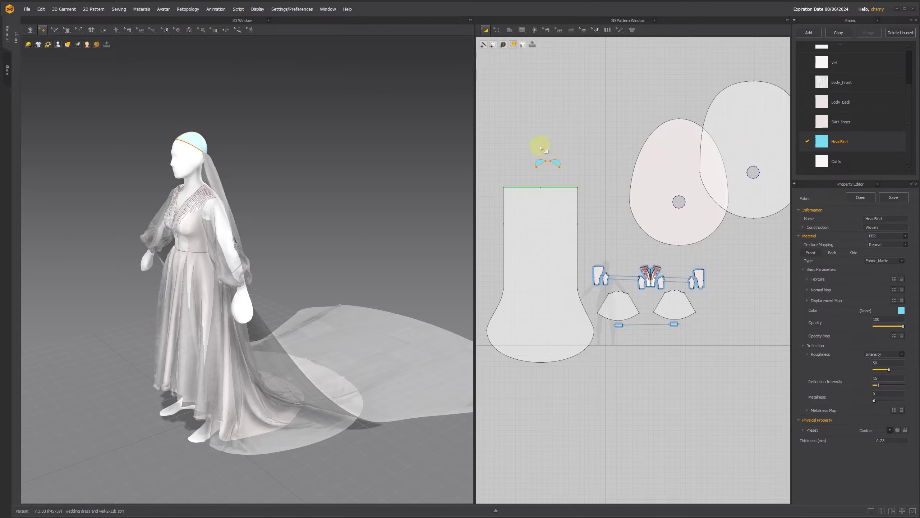
- Select every dress pattern except the veil and headband and freeze them
{"action": "scroll", "coordinate": [542, 148], "scroll_direction": "up", "scroll_amount": 8}
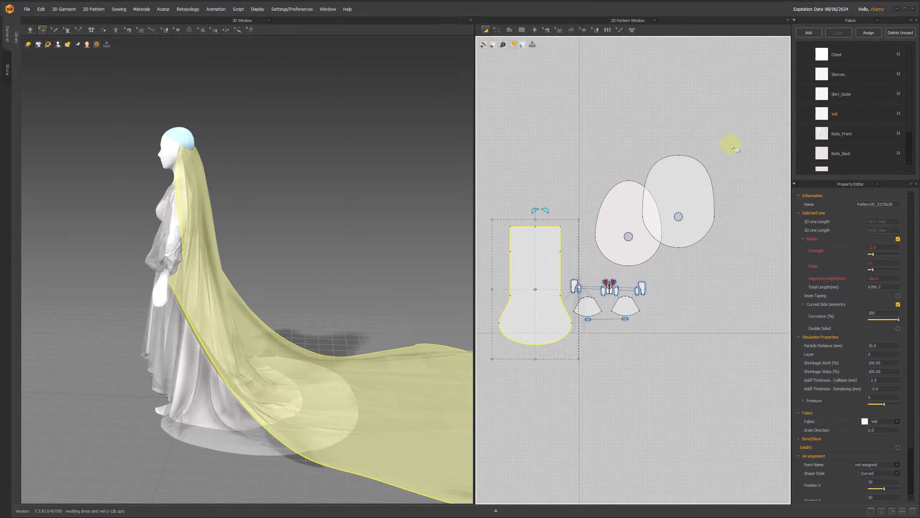
{"action": "left_click_drag", "start_coordinate": [732, 142], "coordinate": [581, 334]}
{"action": "right_click", "coordinate": [620, 309]}
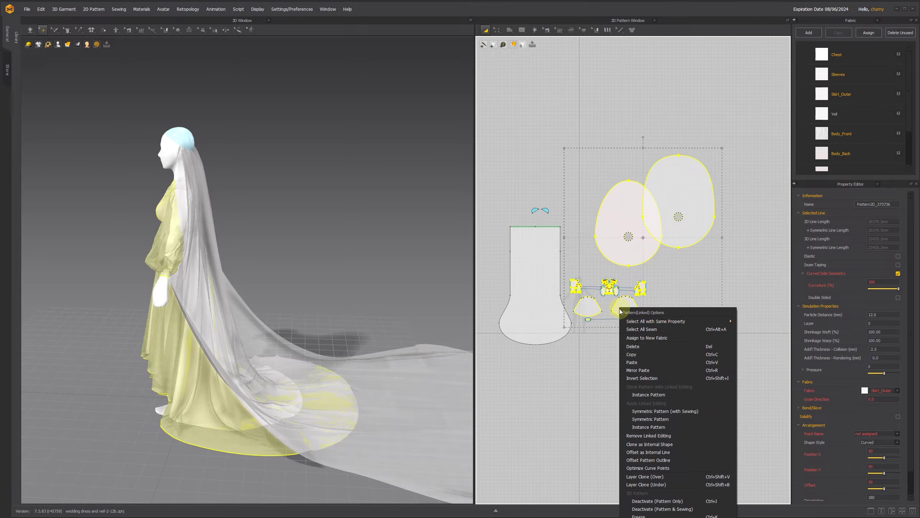
{"action": "left_click", "coordinate": [647, 515]}
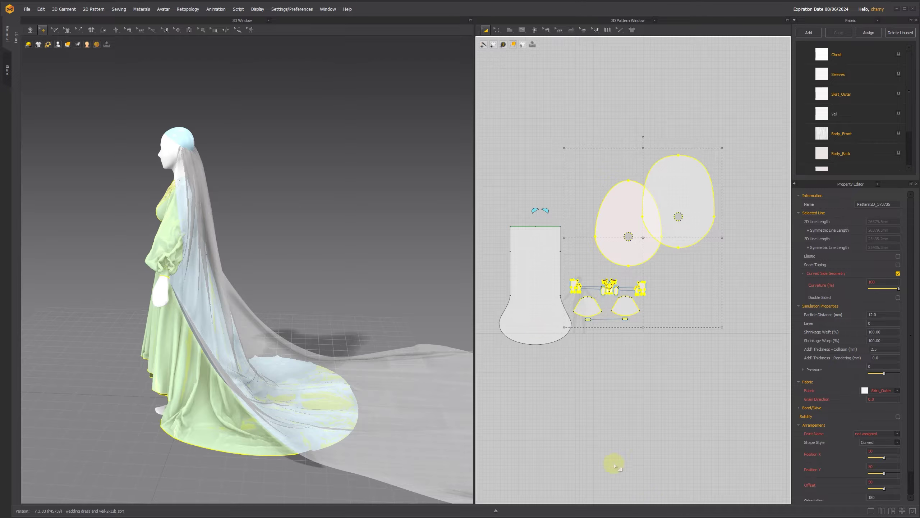
- Reset the veil's 3D arrangement and simulate it until it drapes down behind the frozen dress
{"action": "left_click", "coordinate": [217, 287]}
{"action": "right_click", "coordinate": [217, 288]}
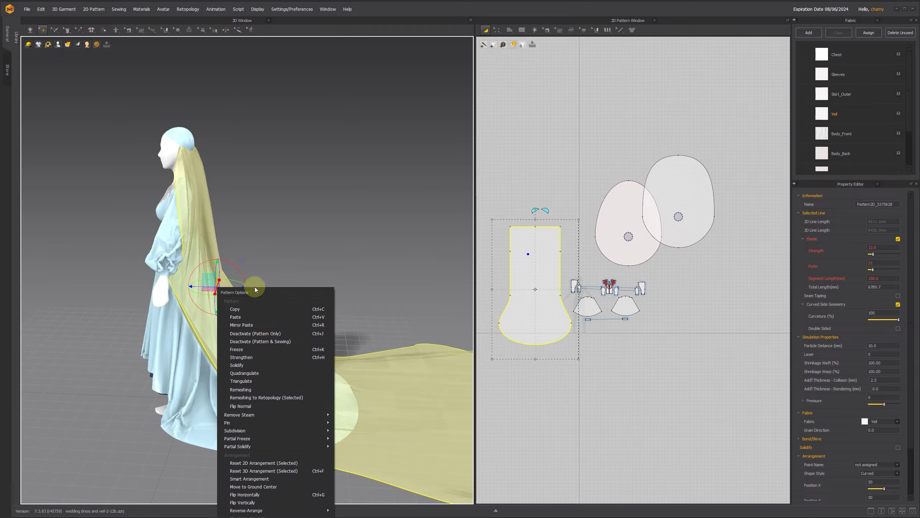
{"action": "left_click", "coordinate": [273, 470]}
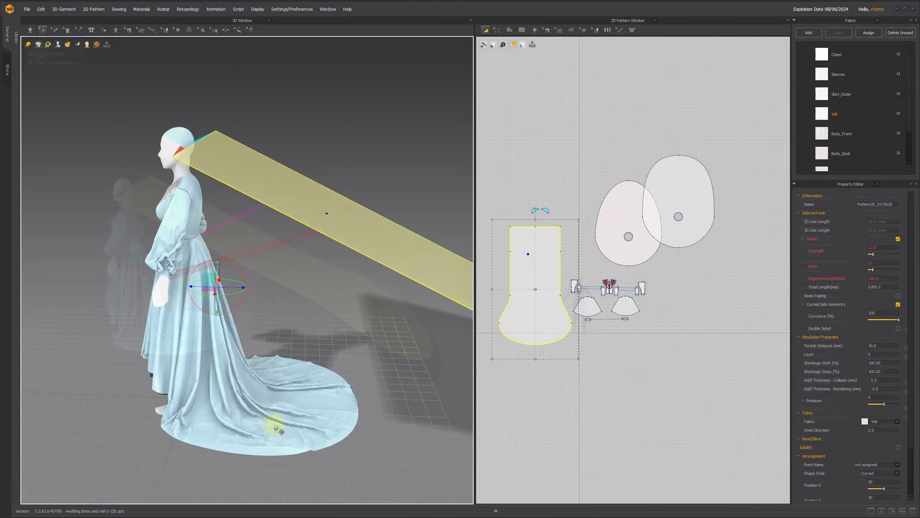
{"action": "left_click", "coordinate": [30, 30]}
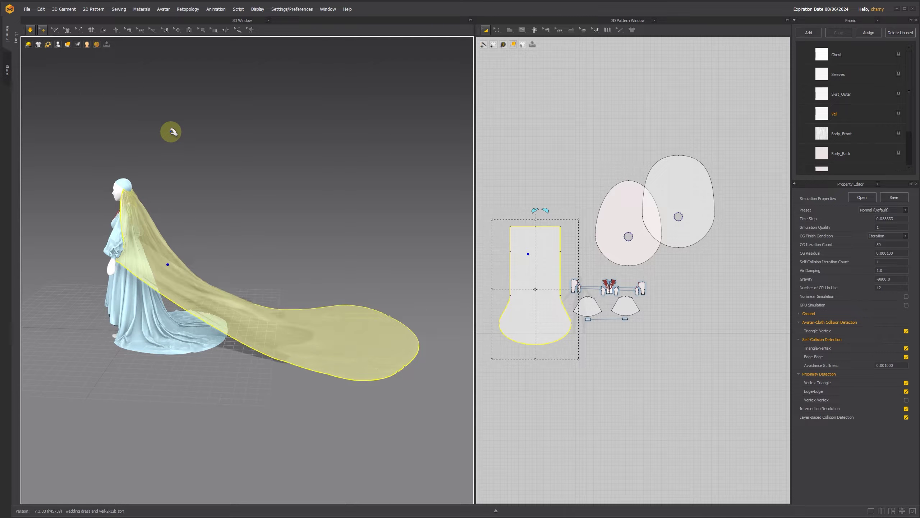
{"action": "key", "text": "space"}
- Set the veil's particle distance to 15 mm, and set the particle distance of all garment patterns together to 20 mm
{"action": "left_click", "coordinate": [534, 256]}
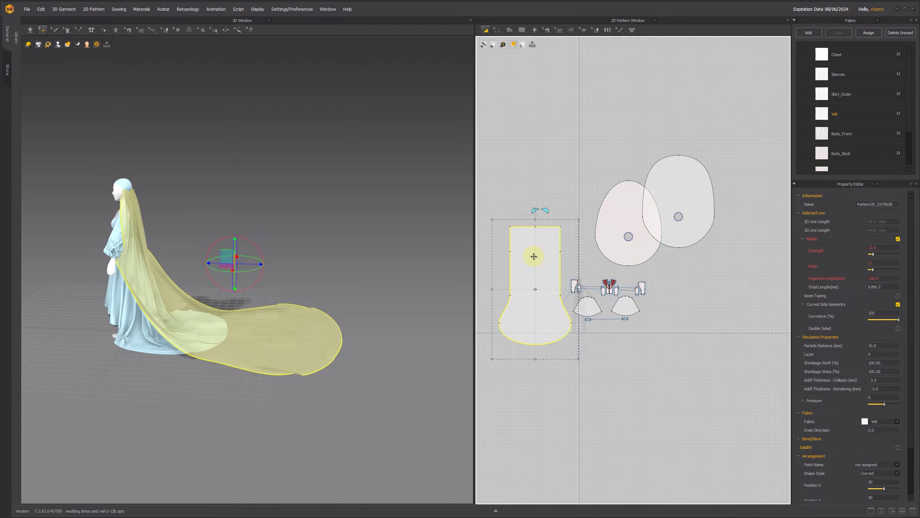
{"action": "left_click", "coordinate": [877, 346]}
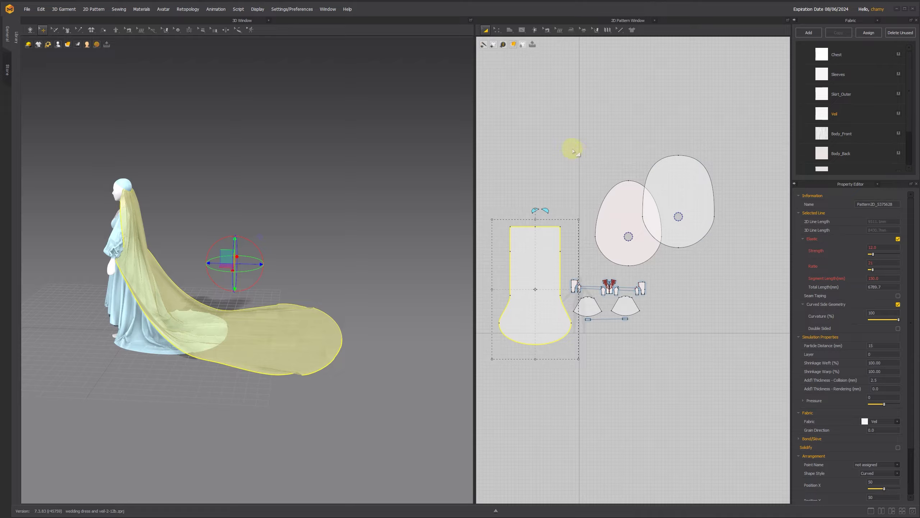
{"action": "left_click_drag", "start_coordinate": [490, 142], "coordinate": [739, 362]}
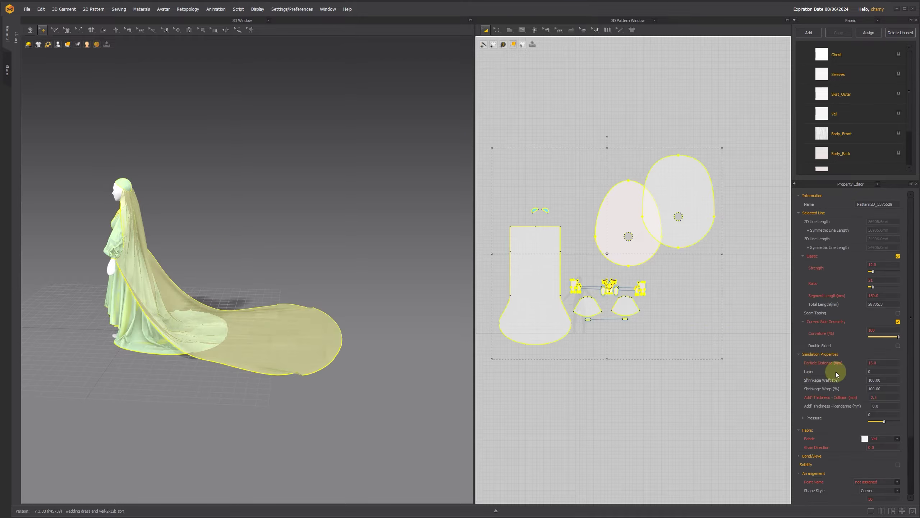
{"action": "left_click", "coordinate": [884, 363]}
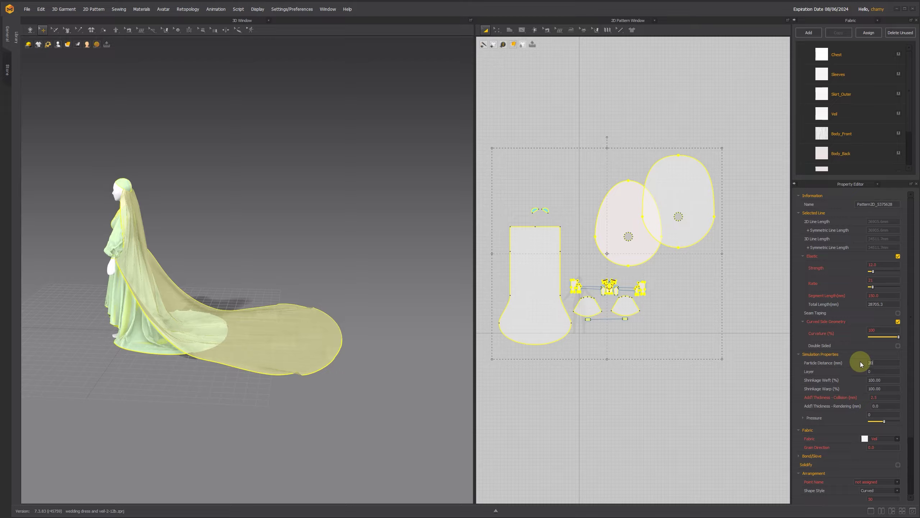
{"action": "key", "text": "Return"}
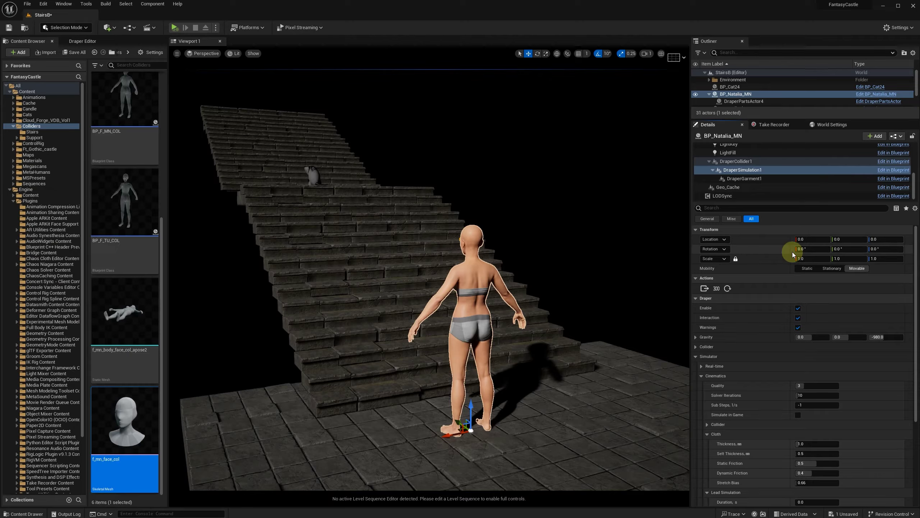
- In Unreal Editor, rename the DraperGarment1 component of the character blueprint as WeddingDress
{"action": "left_click", "coordinate": [748, 179]}
{"action": "left_click", "coordinate": [745, 180]}
{"action": "type", "text": "Weddi"}
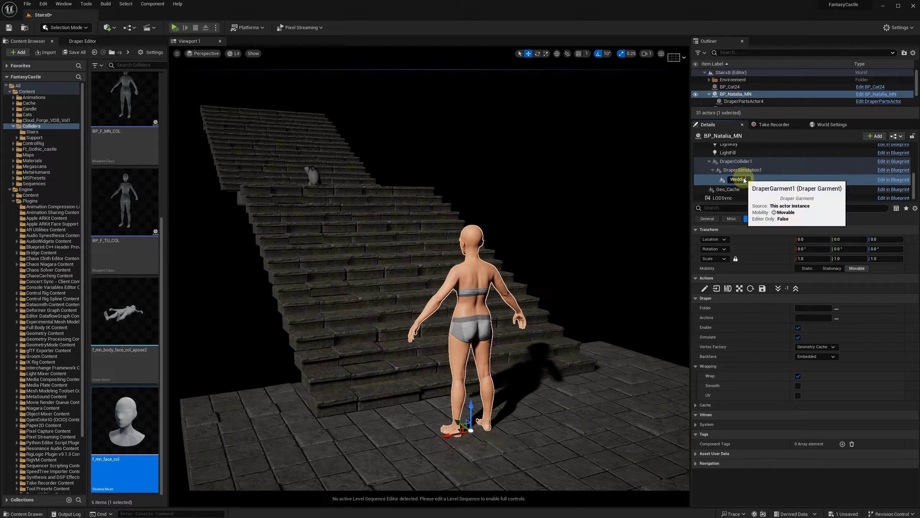
{"action": "key", "text": "Return"}
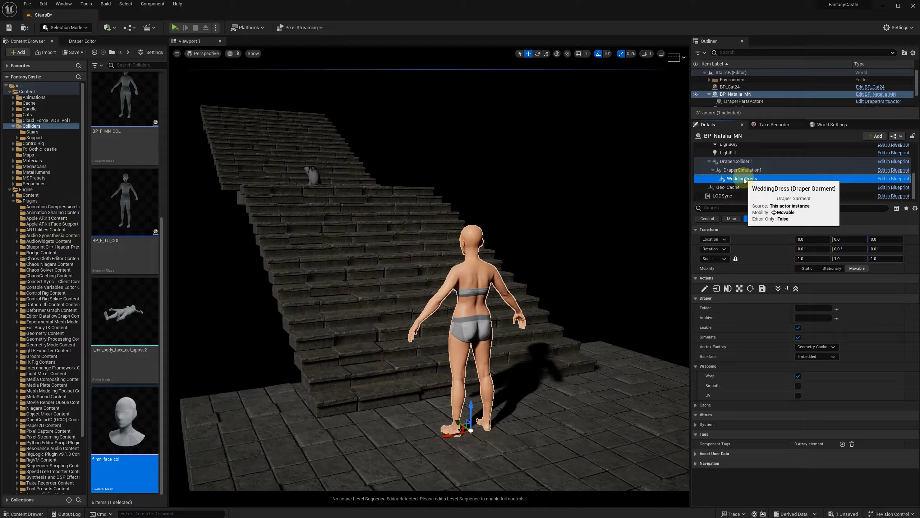
- Import the Marvelous Designer garment into a new WeddingDress2 folder, with compressed textures, Bake turned off and the Cinematics simulation engine
{"action": "left_click", "coordinate": [728, 289]}
{"action": "type", "text": "W"}
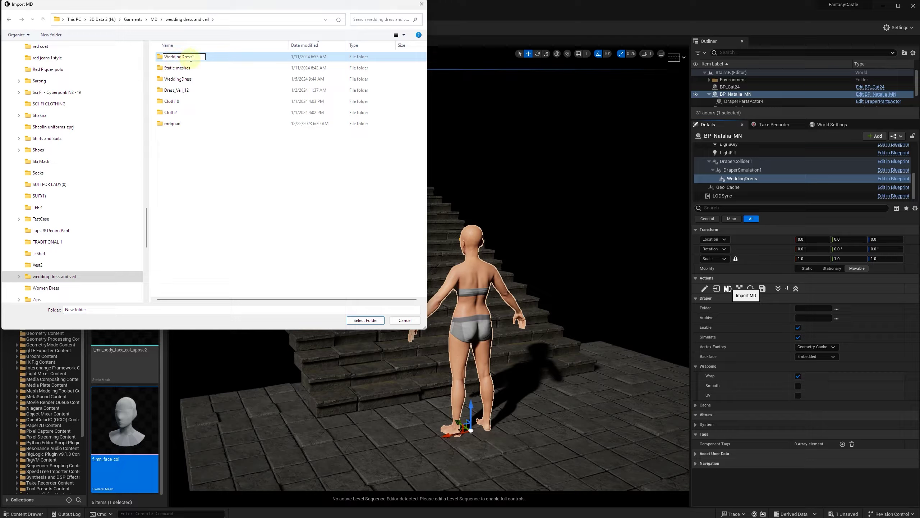
{"action": "type", "text": "eddingDress2"}
{"action": "key", "text": "Return"}
{"action": "left_click", "coordinate": [366, 319]}
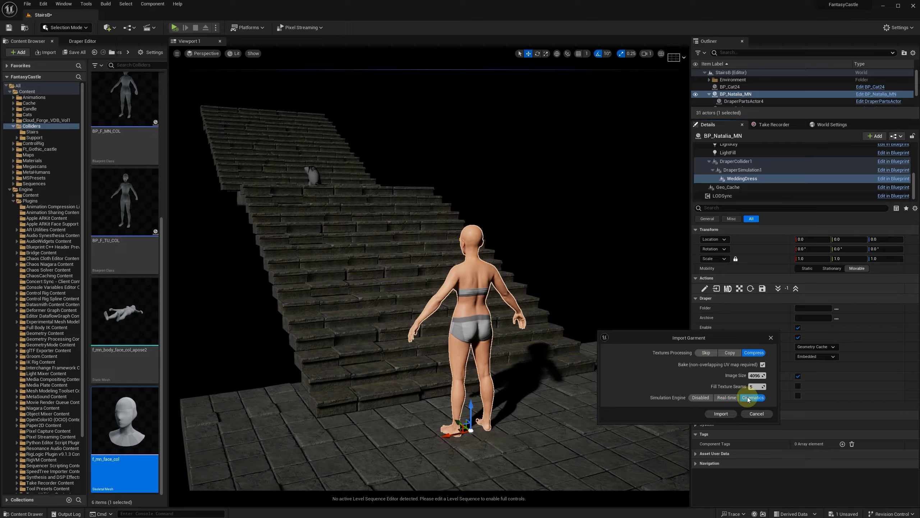
{"action": "left_click", "coordinate": [763, 365]}
{"action": "left_click", "coordinate": [728, 414]}
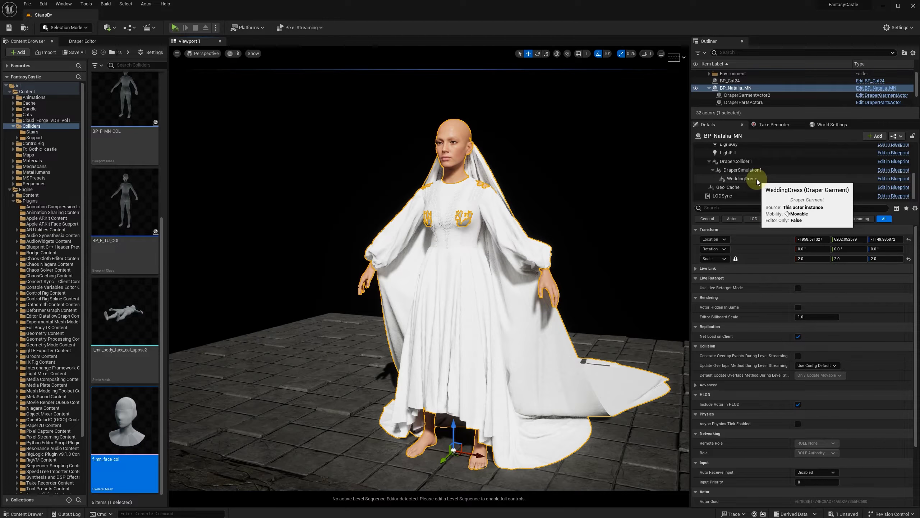
- Save the WeddingDress garment and turn off its Wrap option
{"action": "left_click", "coordinate": [756, 179]}
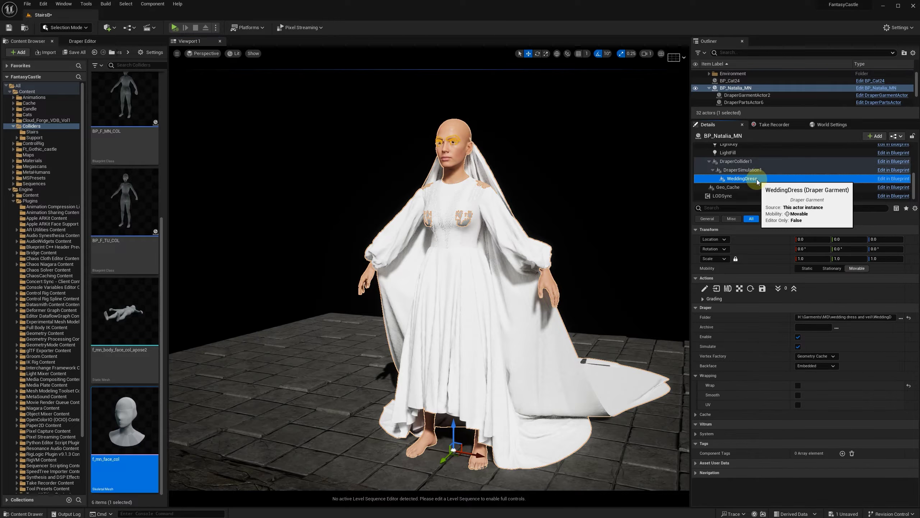
{"action": "left_click", "coordinate": [761, 289]}
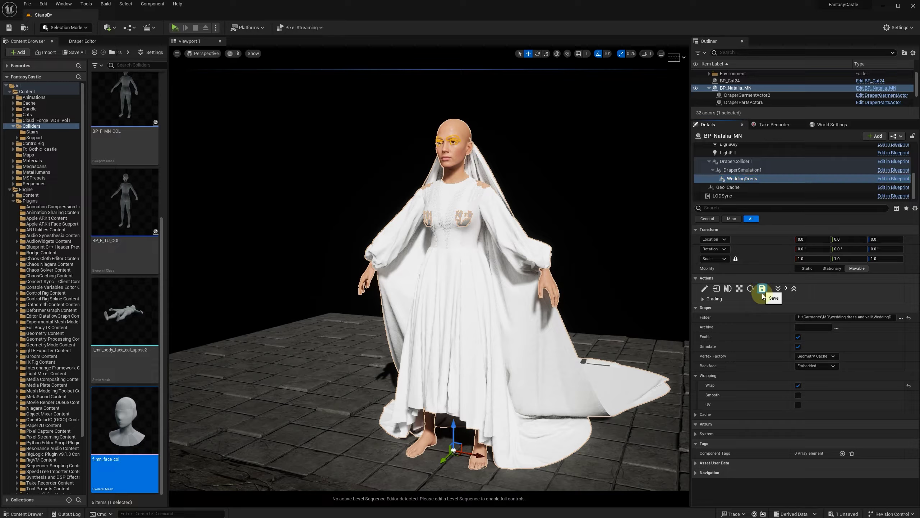
{"action": "left_click", "coordinate": [798, 385]}
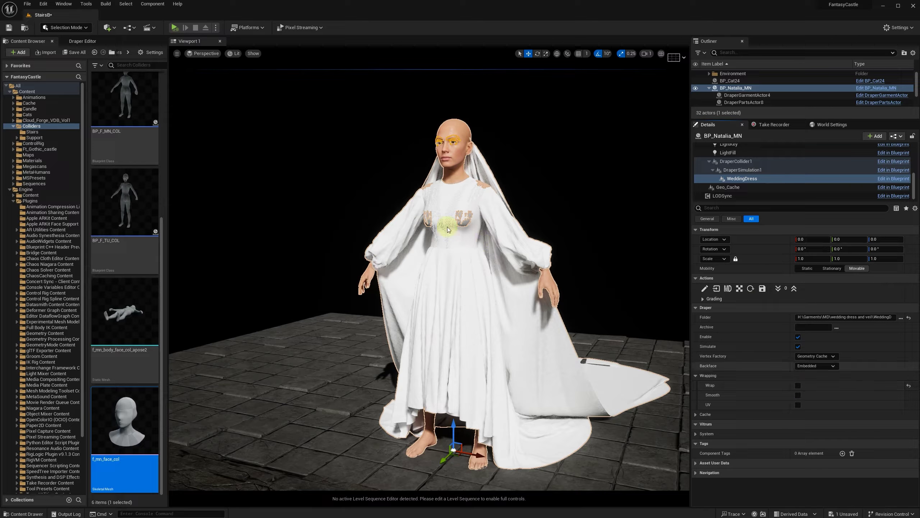
- Reopen the WeddingDress garment in the Draper Editor and expand the Normal, Metallic and Opacity settings of the Body_Back fabric
{"action": "left_click", "coordinate": [10, 190]}
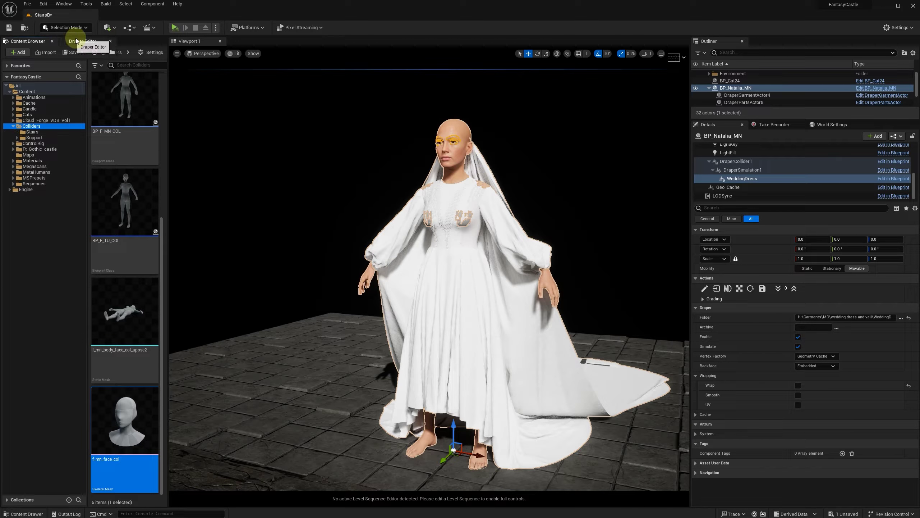
{"action": "left_click", "coordinate": [112, 42]}
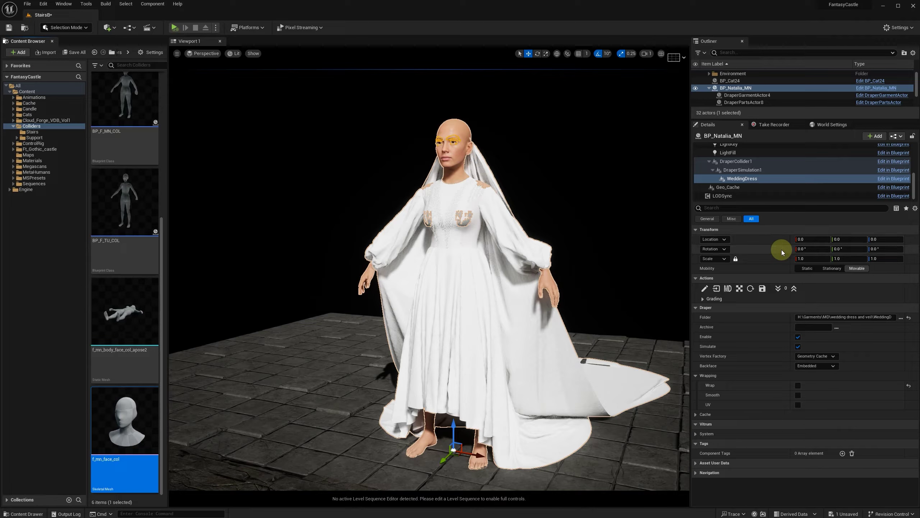
{"action": "left_click", "coordinate": [704, 288]}
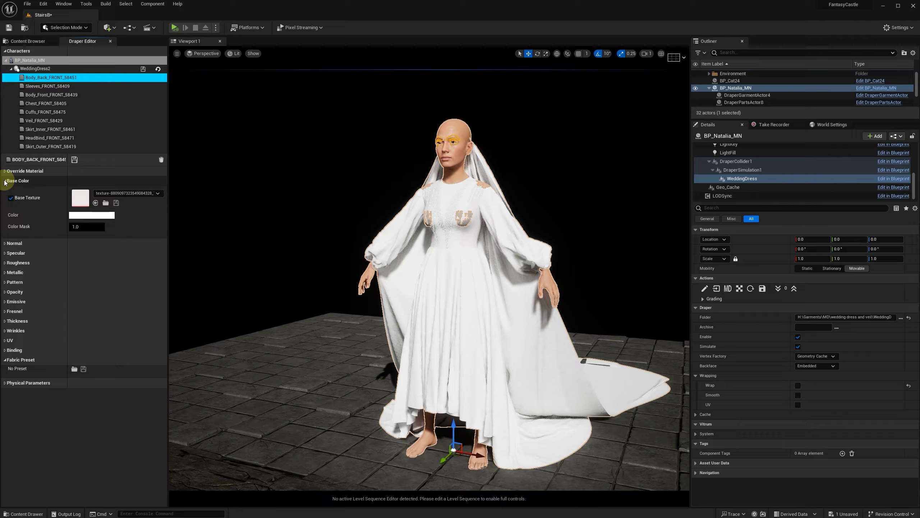
{"action": "left_click", "coordinate": [5, 243]}
{"action": "left_click", "coordinate": [5, 315]}
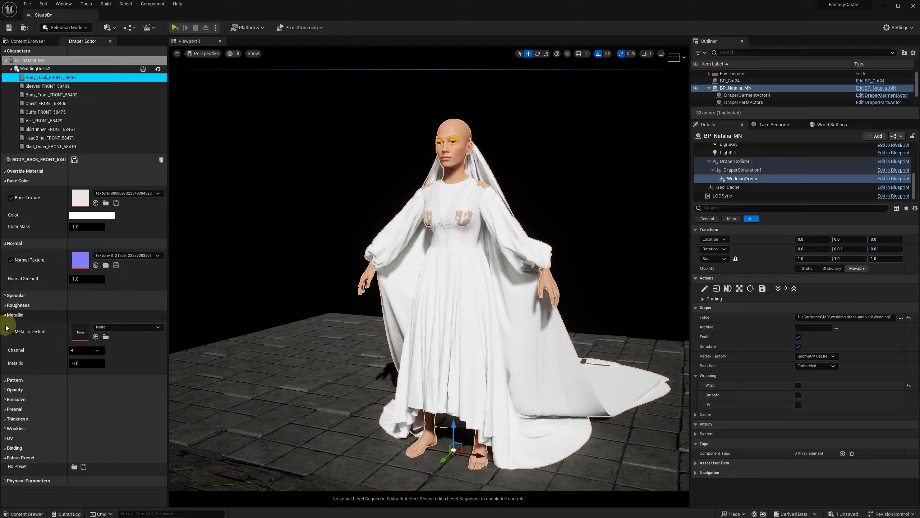
{"action": "left_click", "coordinate": [5, 389]}
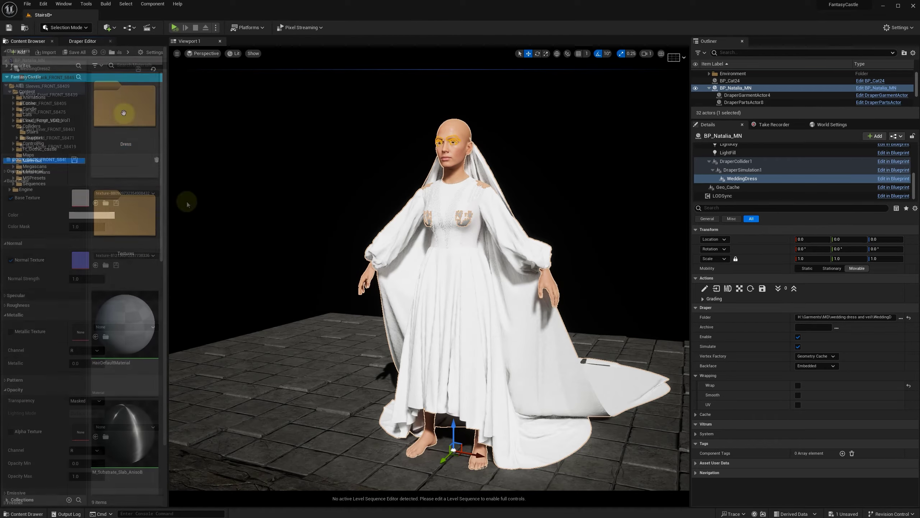
- Open the Materials/Dress content folder with more room and examine its mesh, silk and pearl embroidery textures
{"action": "double_click", "coordinate": [154, 112]}
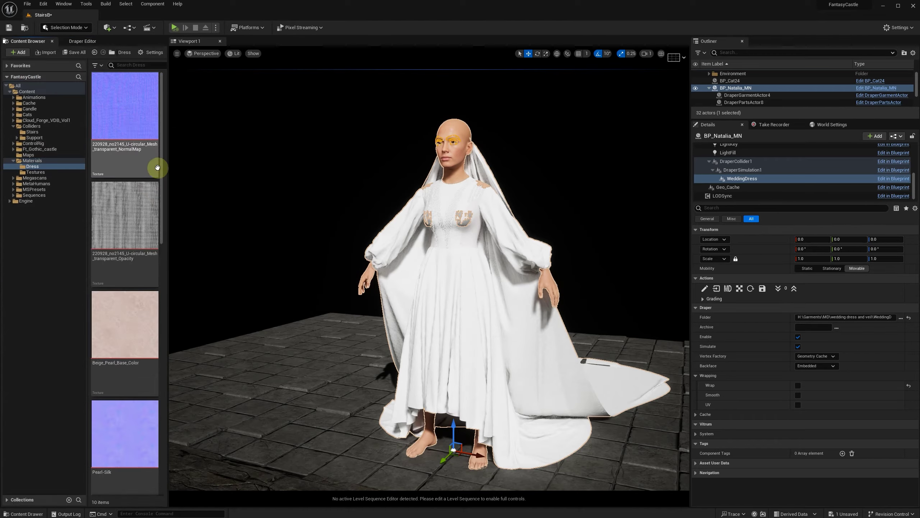
{"action": "left_click_drag", "start_coordinate": [168, 170], "coordinate": [304, 166]}
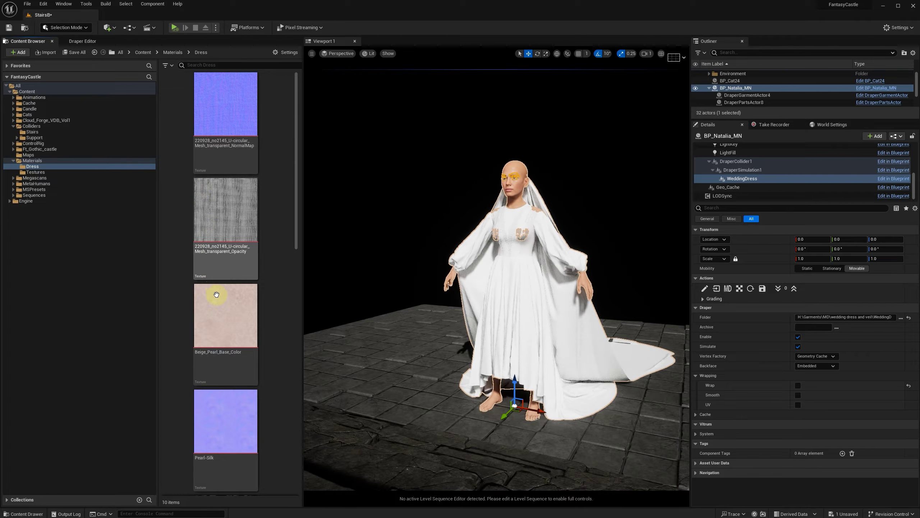
{"action": "left_click", "coordinate": [232, 251]}
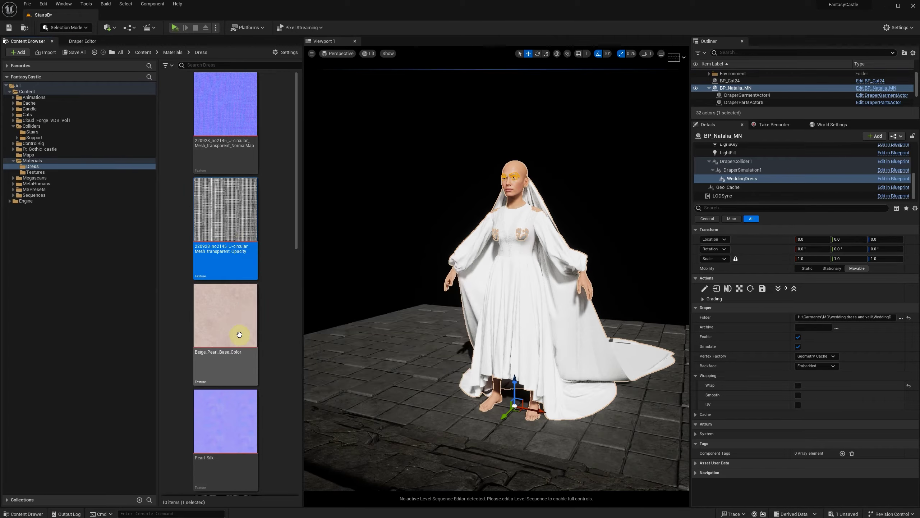
{"action": "scroll", "coordinate": [240, 331], "scroll_direction": "down", "scroll_amount": 3}
{"action": "scroll", "coordinate": [239, 337], "scroll_direction": "down", "scroll_amount": 2}
{"action": "left_click", "coordinate": [238, 417]}
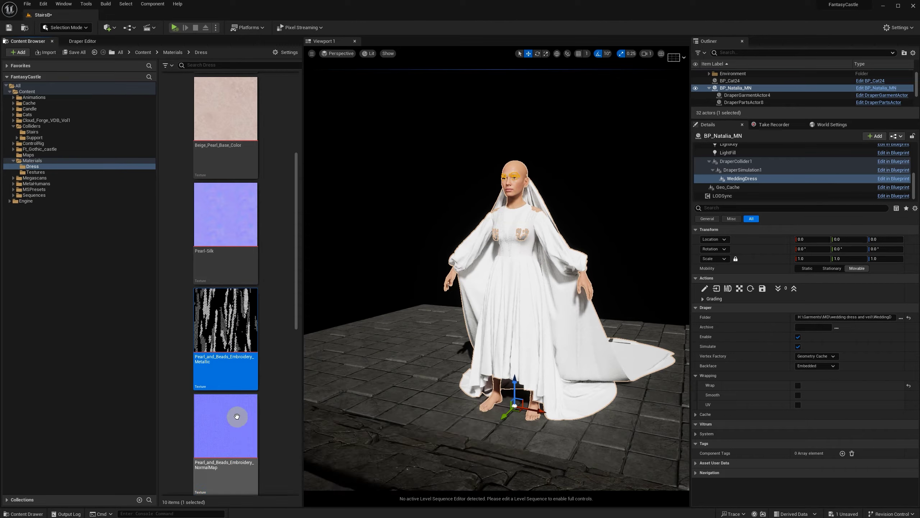
- Assign the U-circular mesh NormalMap and Opacity textures to the Veil fabric's normal and alpha, using Translucent transparency and Surface Forward lighting
{"action": "left_click_drag", "start_coordinate": [131, 170], "coordinate": [259, 261]}
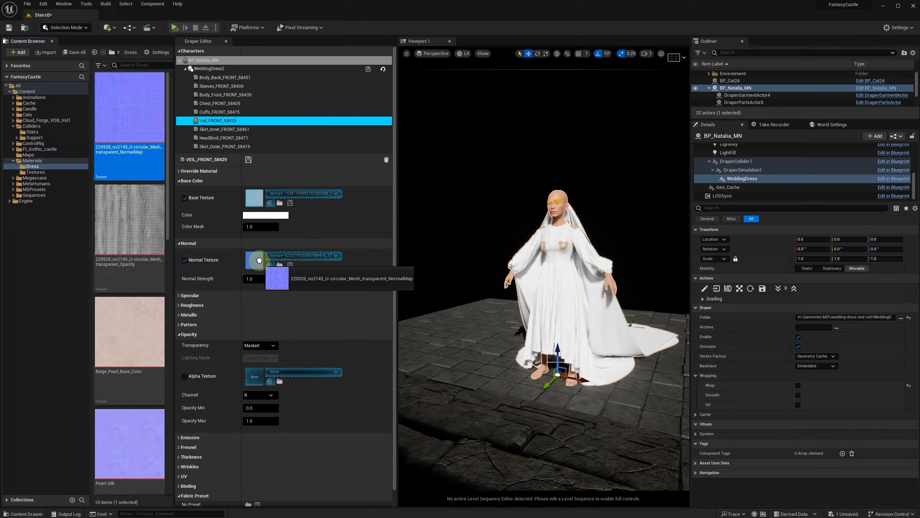
{"action": "left_click_drag", "start_coordinate": [148, 222], "coordinate": [254, 372]}
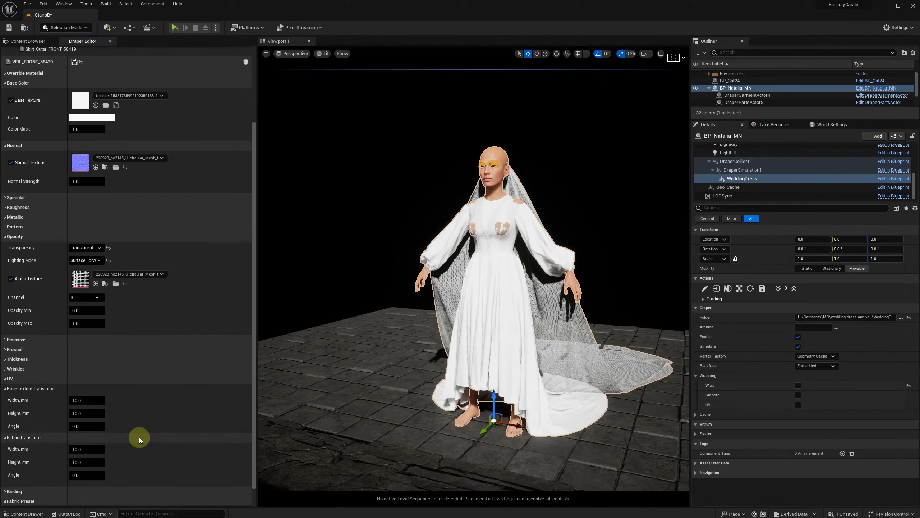
- Set the Veil's Fabric Transforms width and height to 0.1 mm and inspect the mesh up close
{"action": "scroll", "coordinate": [140, 437], "scroll_direction": "down", "scroll_amount": 2}
{"action": "left_click", "coordinate": [93, 425]}
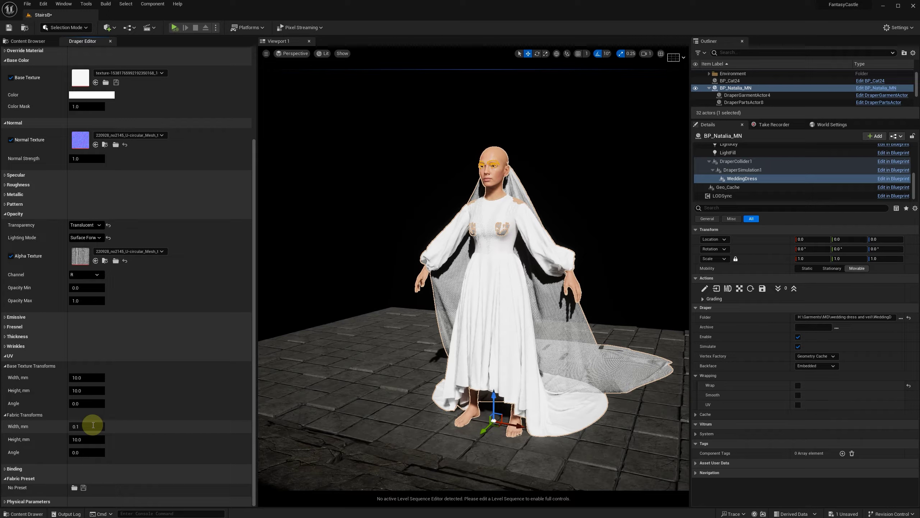
{"action": "left_click", "coordinate": [86, 438]}
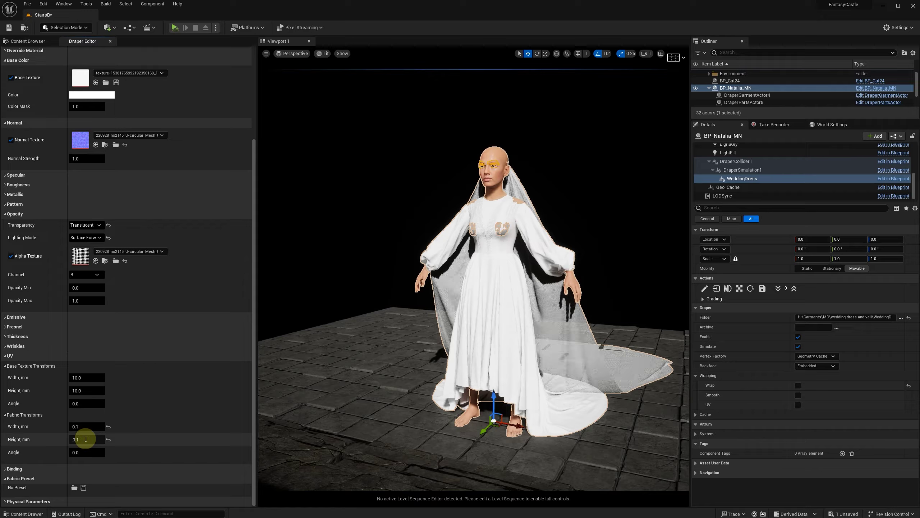
{"action": "left_click", "coordinate": [111, 424]}
{"action": "scroll", "coordinate": [575, 372], "scroll_direction": "up", "scroll_amount": 3}
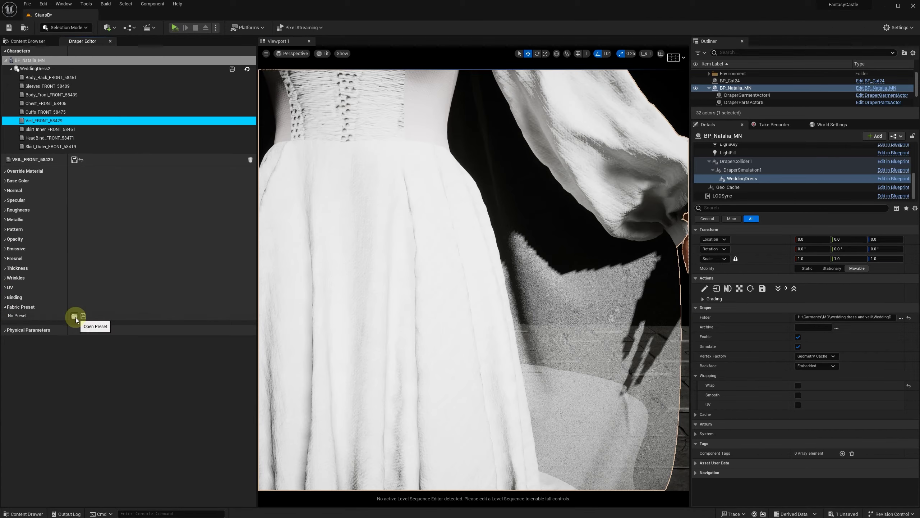
- Load the Silk_Chiffon_v1 fabric preset for the Veil and review the resulting physical parameters
{"action": "left_click", "coordinate": [74, 316]}
{"action": "double_click", "coordinate": [183, 79]}
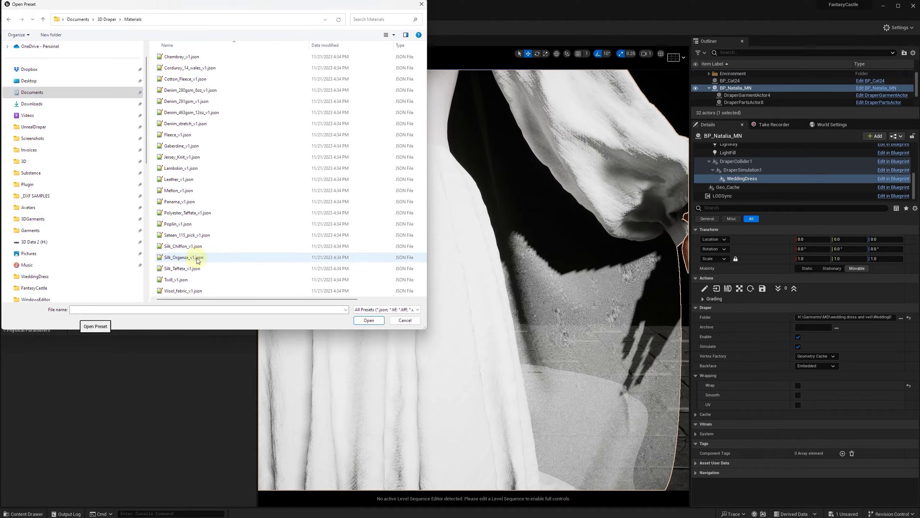
{"action": "left_click", "coordinate": [194, 246]}
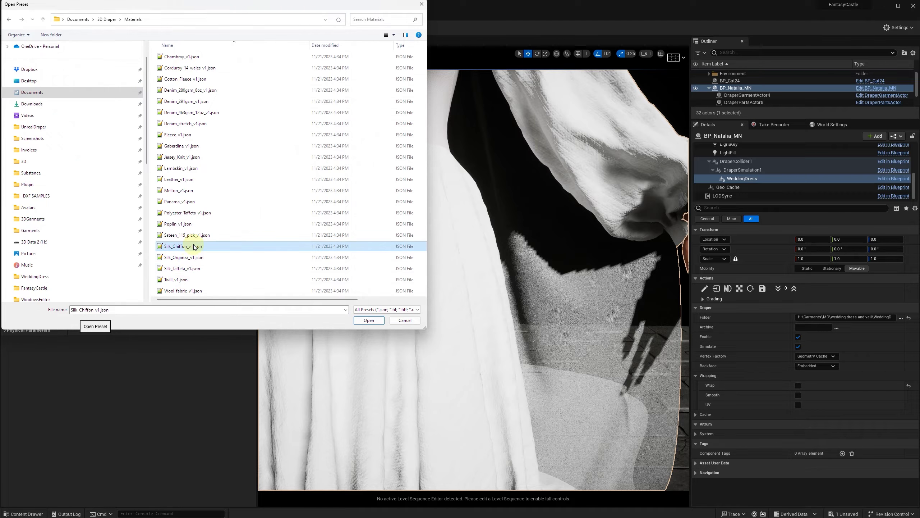
{"action": "double_click", "coordinate": [194, 247]}
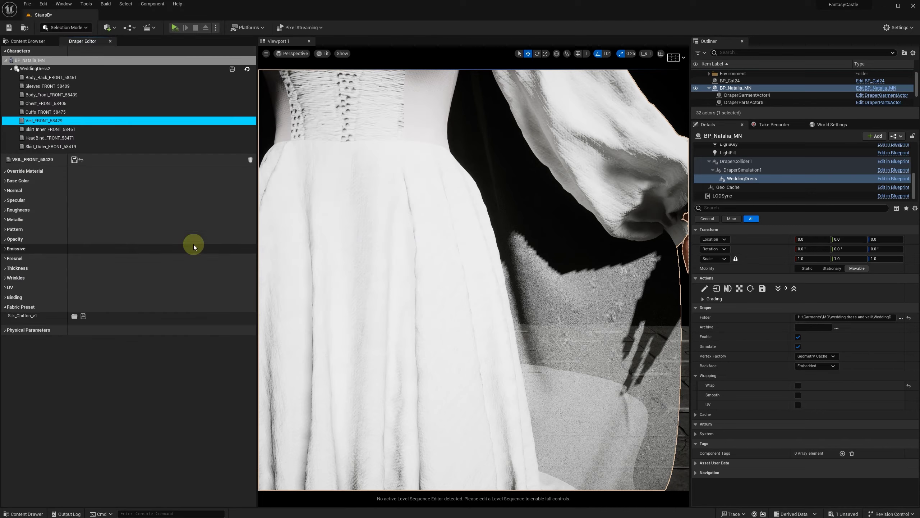
{"action": "left_click", "coordinate": [4, 331]}
{"action": "scroll", "coordinate": [135, 445], "scroll_direction": "down", "scroll_amount": 3}
{"action": "scroll", "coordinate": [134, 445], "scroll_direction": "down", "scroll_amount": 2}
{"action": "scroll", "coordinate": [135, 445], "scroll_direction": "up", "scroll_amount": 4}
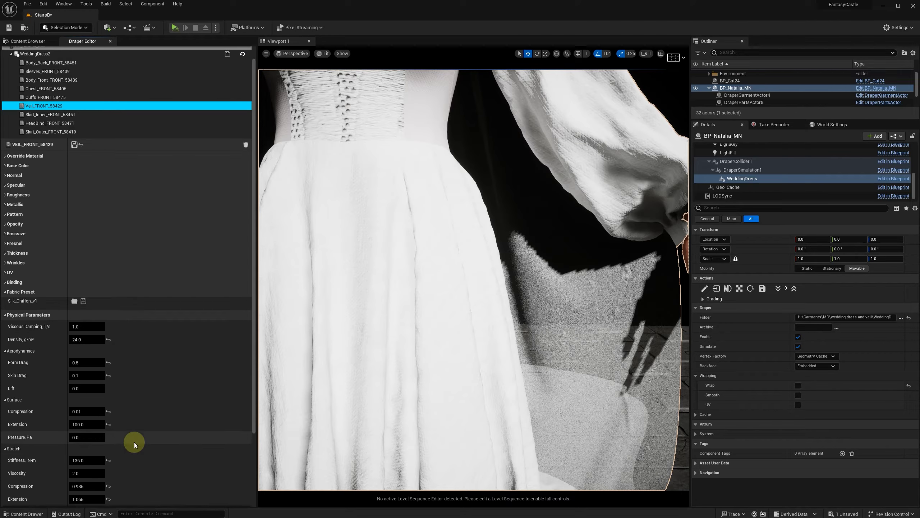
{"action": "scroll", "coordinate": [134, 441], "scroll_direction": "up", "scroll_amount": 1}
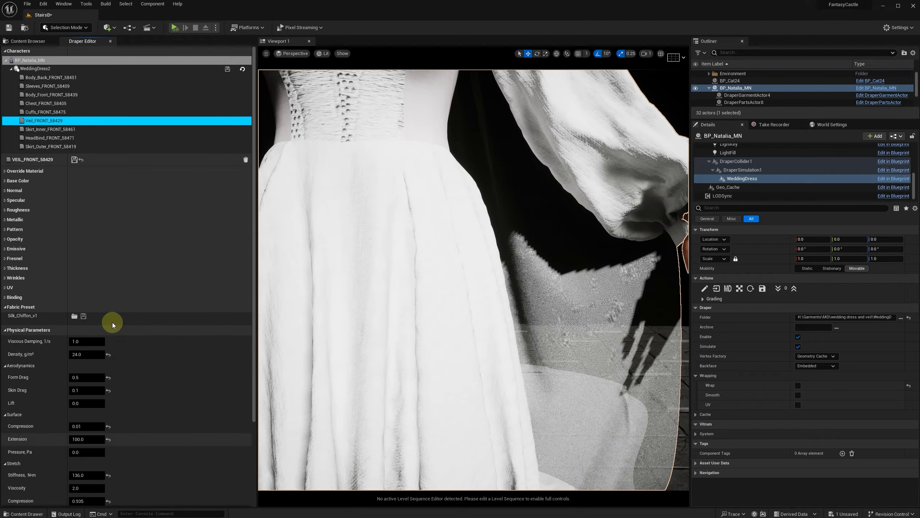
- Save the Veil fabric and copy its settings onto the Skirt_Outer fabric
{"action": "left_click", "coordinate": [74, 160]}
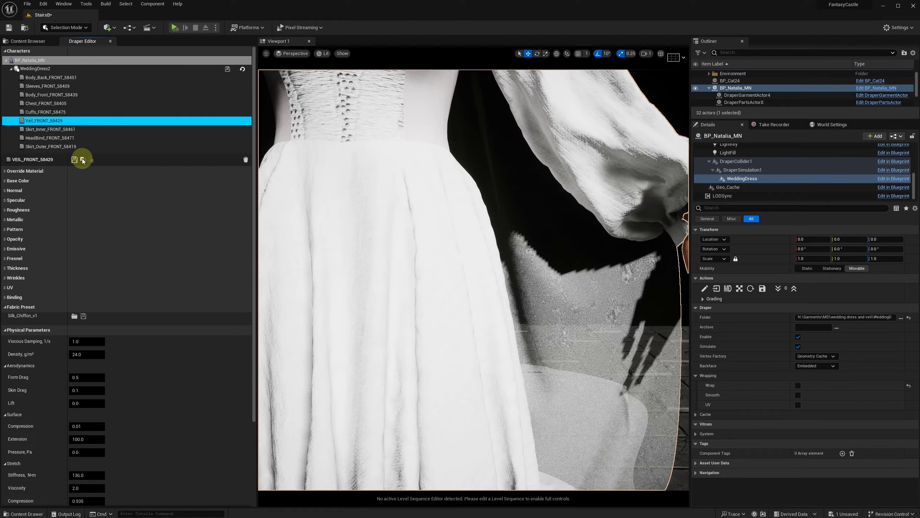
{"action": "left_click", "coordinate": [77, 146]}
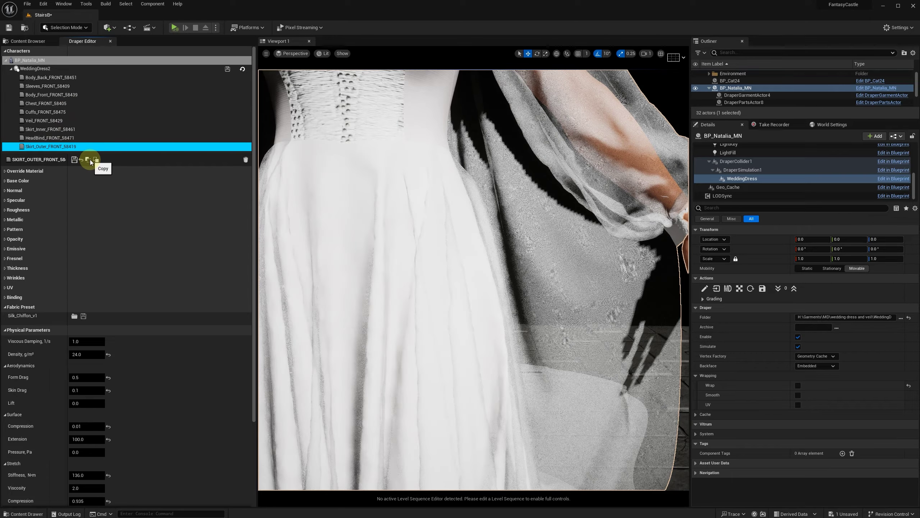
{"action": "left_click", "coordinate": [90, 160]}
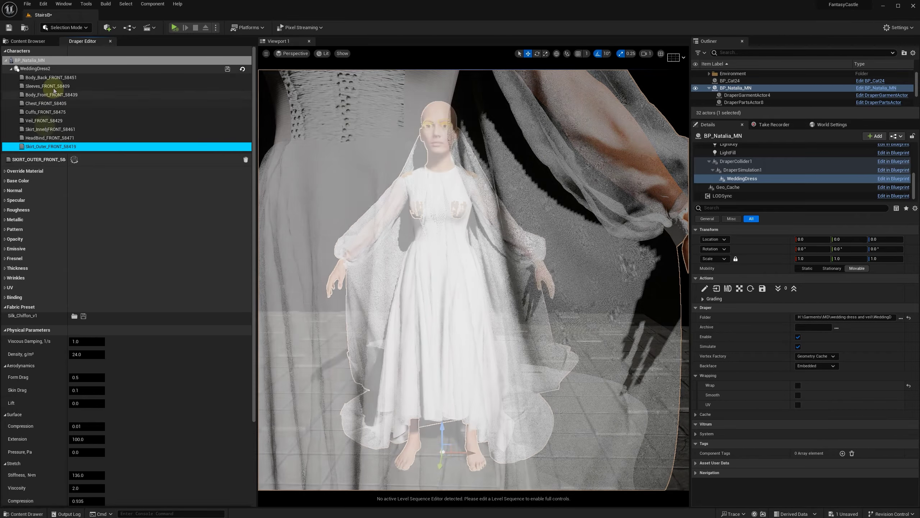
- Set the HeadBind fabric's Opacity Max to 0, Binding Tolerance to 11 mm and Distance to 1 mm, and save it
{"action": "left_click", "coordinate": [42, 139]}
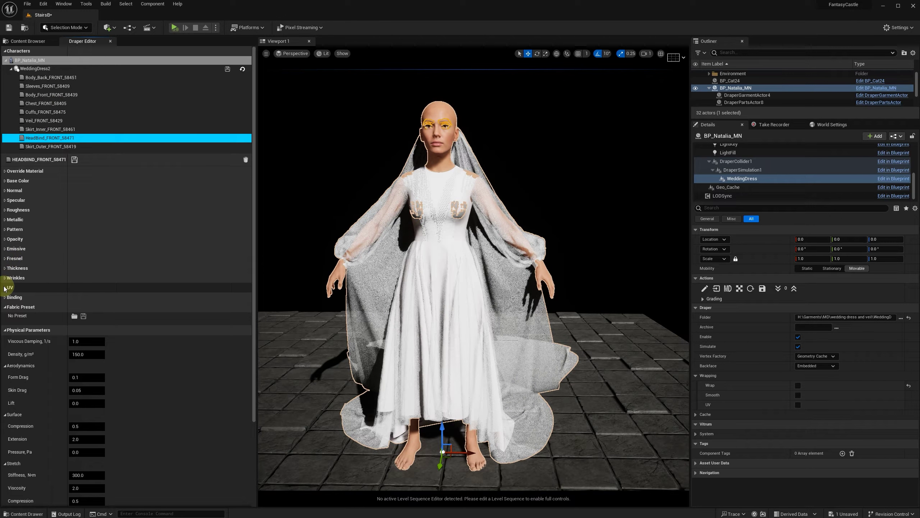
{"action": "left_click", "coordinate": [11, 239]}
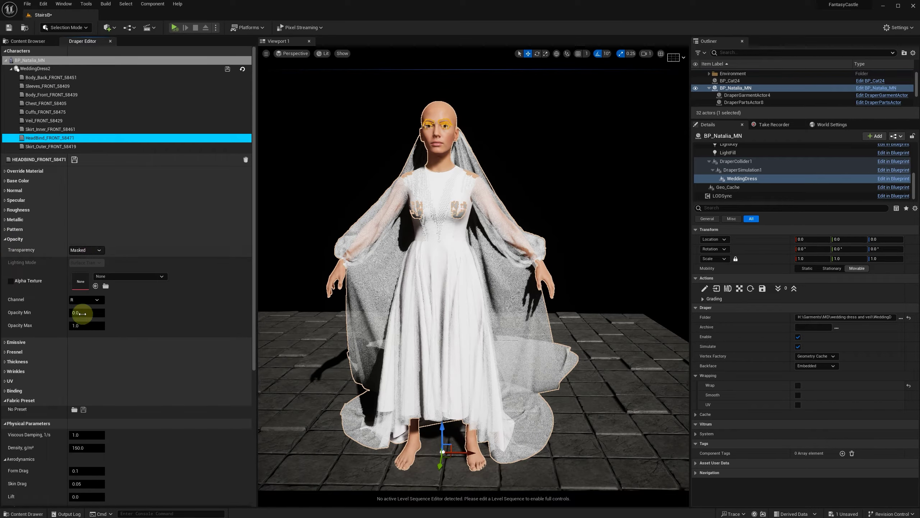
{"action": "left_click", "coordinate": [98, 326]}
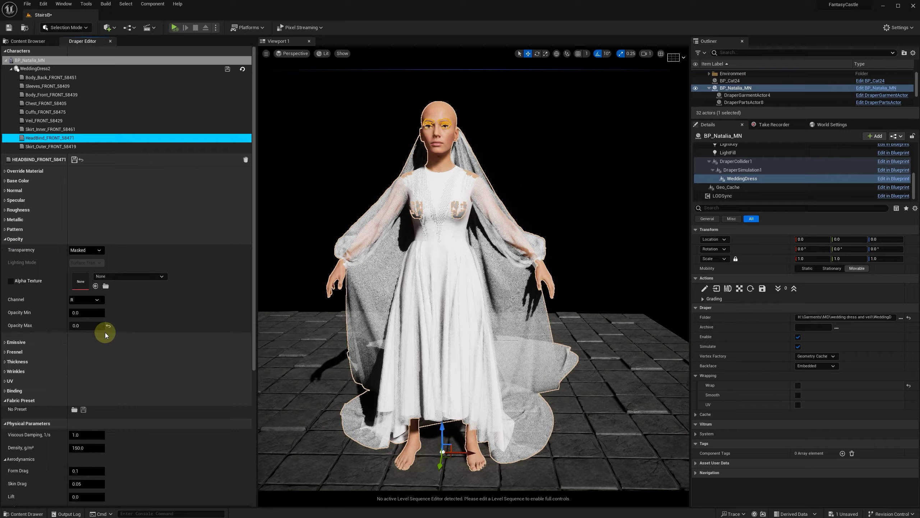
{"action": "left_click", "coordinate": [11, 390]}
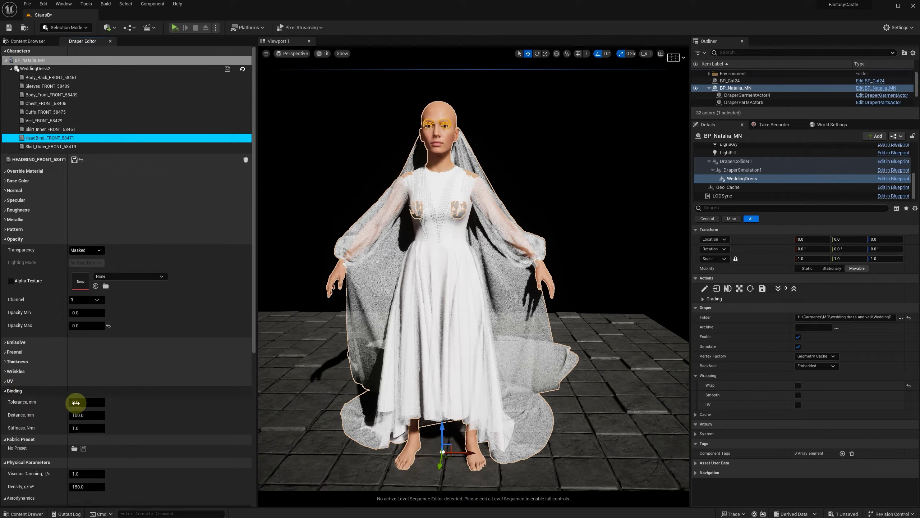
{"action": "left_click", "coordinate": [87, 403]}
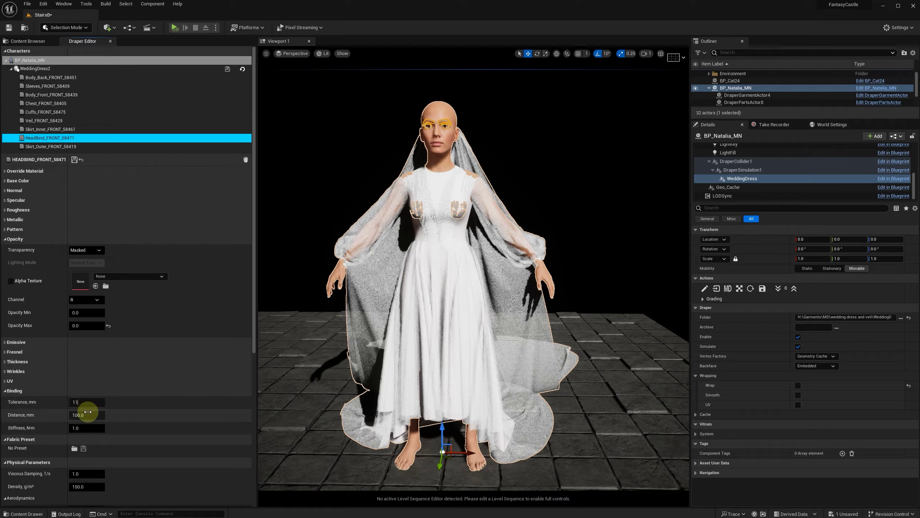
{"action": "left_click", "coordinate": [87, 428]}
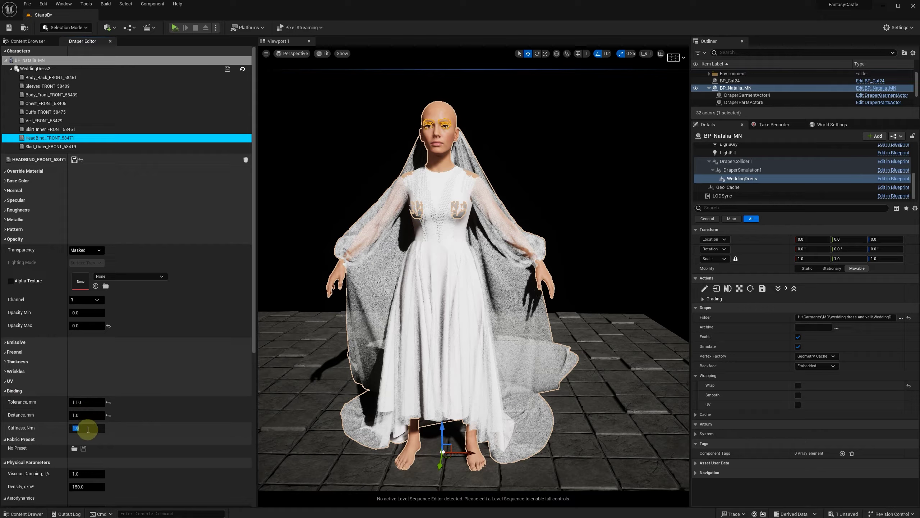
{"action": "left_click", "coordinate": [74, 159]}
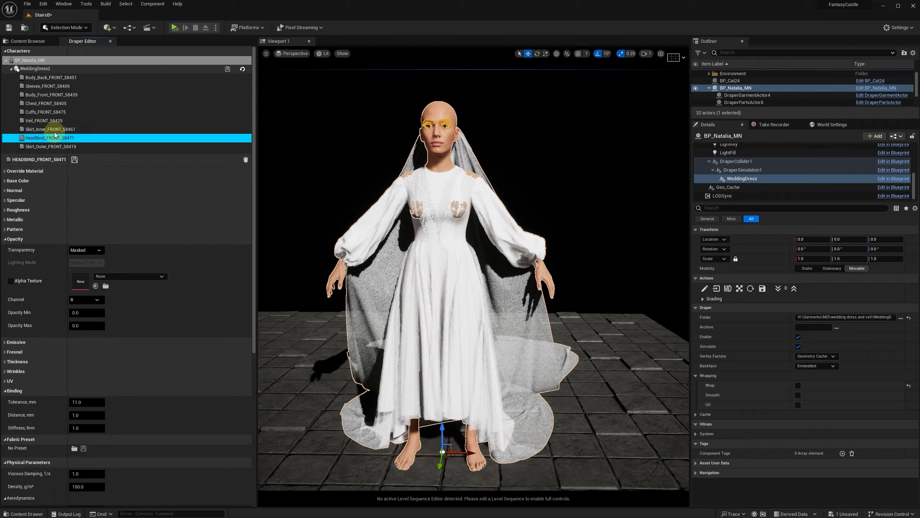
- Set the Cuffs fabric's Binding Tolerance to 11 mm and Distance to 1 mm
{"action": "left_click", "coordinate": [54, 114]}
{"action": "left_click", "coordinate": [104, 401]}
{"action": "type", "text": "11"}
{"action": "left_click", "coordinate": [90, 414]}
{"action": "type", "text": "1"}
{"action": "key", "text": "Return"}
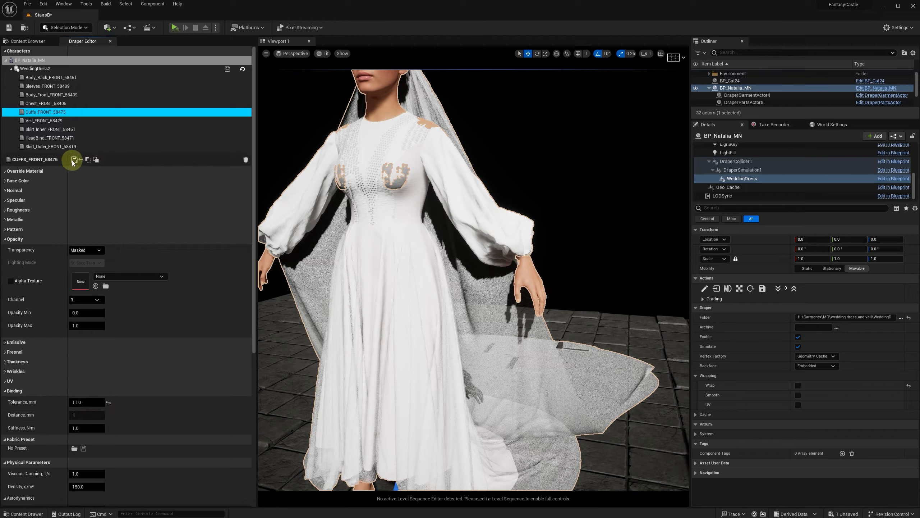
- Load the Sateen_115_pick_v1 fabric preset for the Skirt_Inner of the Dress_Veil_12 garment
{"action": "left_click", "coordinate": [112, 146]}
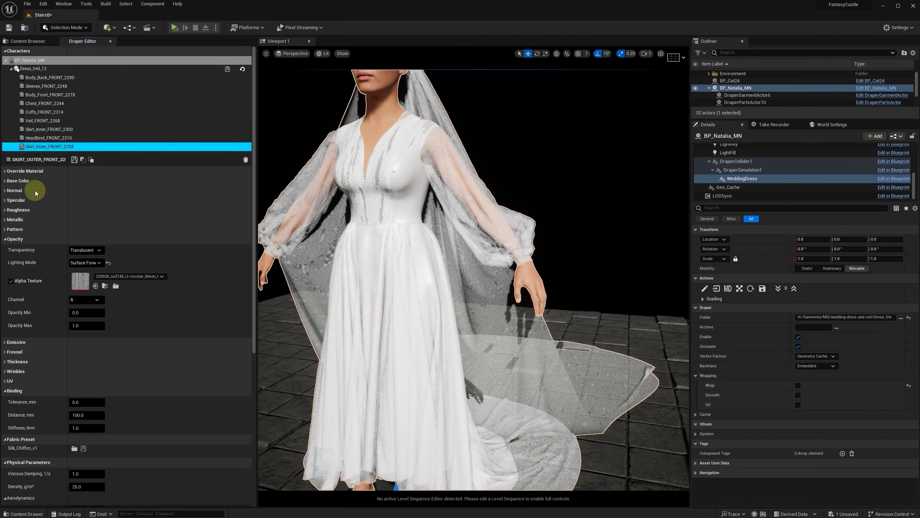
{"action": "left_click", "coordinate": [44, 129]}
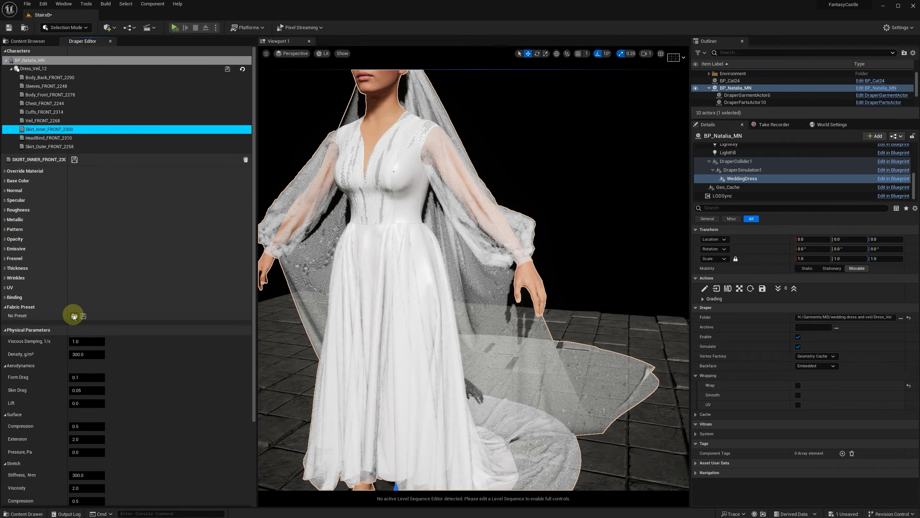
{"action": "left_click", "coordinate": [74, 314]}
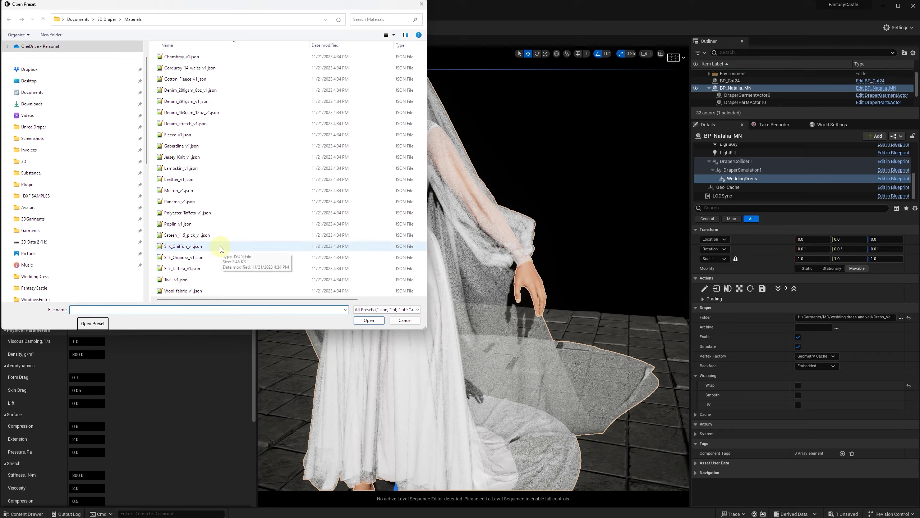
{"action": "left_click", "coordinate": [202, 236]}
{"action": "double_click", "coordinate": [202, 236]}
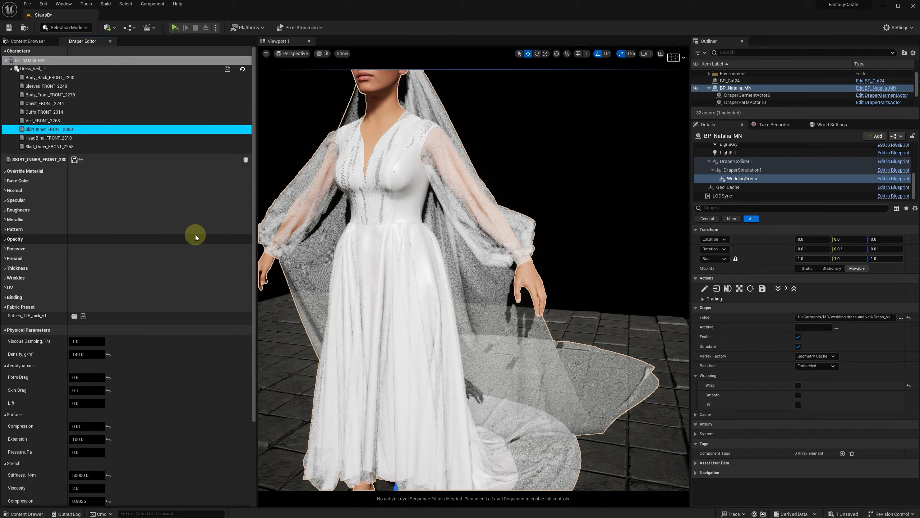
{"action": "scroll", "coordinate": [167, 405], "scroll_direction": "down", "scroll_amount": 5}
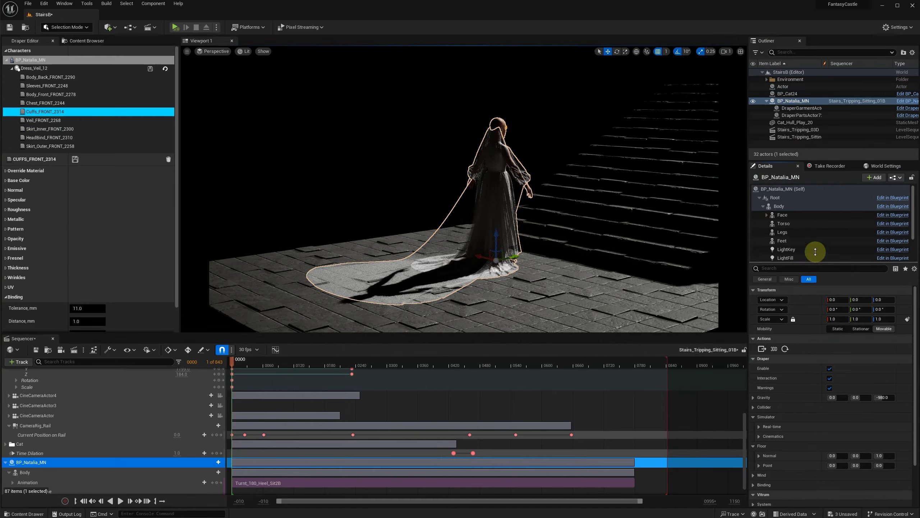
- Set the Cinematics simulator Quality of BP_Natalia_MN's DraperSimulation component to 2
{"action": "scroll", "coordinate": [818, 249], "scroll_direction": "down", "scroll_amount": 2}
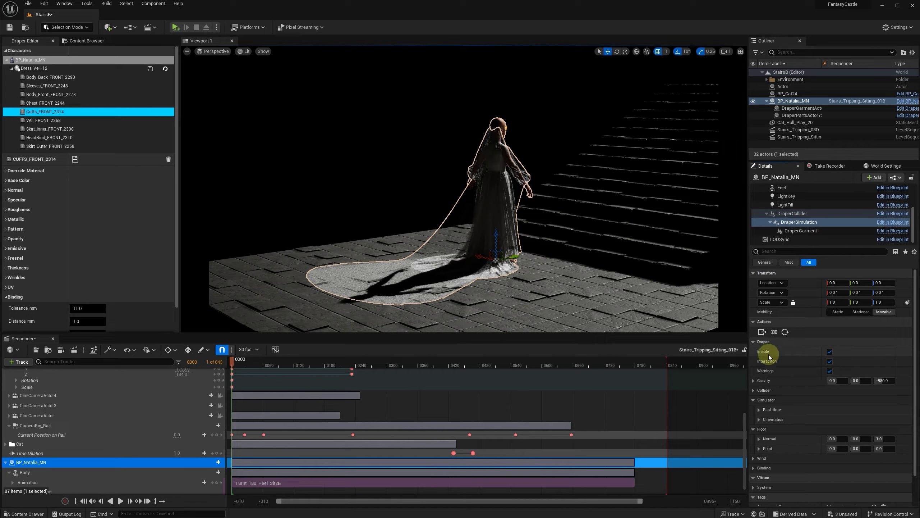
{"action": "scroll", "coordinate": [801, 409], "scroll_direction": "down", "scroll_amount": 2}
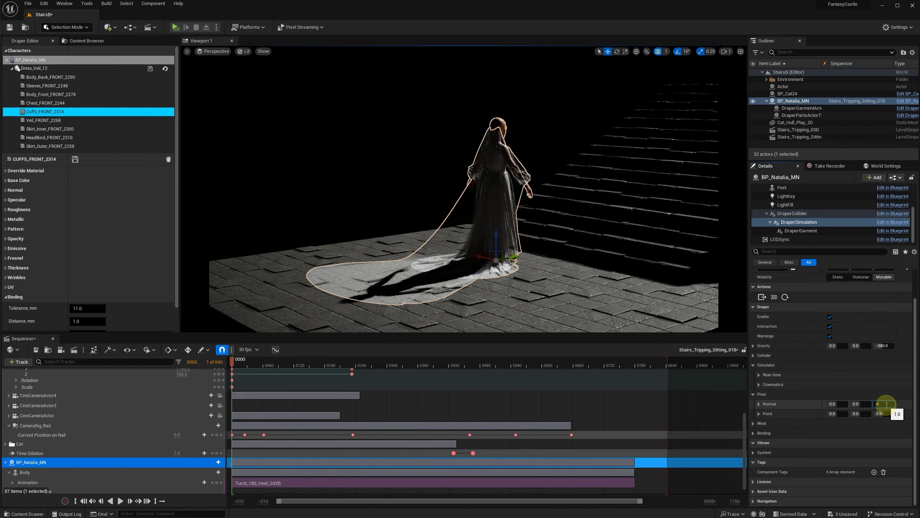
{"action": "left_click", "coordinate": [753, 394]}
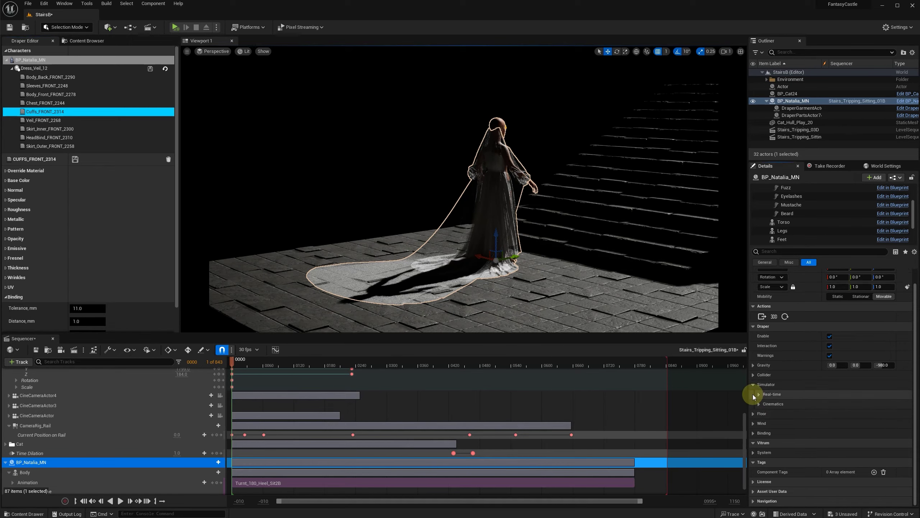
{"action": "left_click", "coordinate": [760, 403]}
{"action": "scroll", "coordinate": [810, 383], "scroll_direction": "down", "scroll_amount": 5}
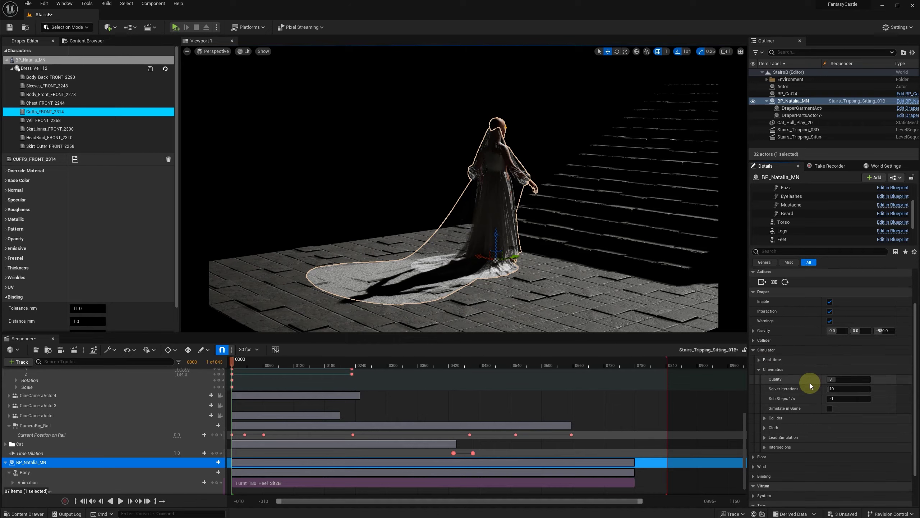
{"action": "left_click", "coordinate": [855, 337]}
{"action": "type", "text": "2"}
{"action": "key", "text": "Return"}
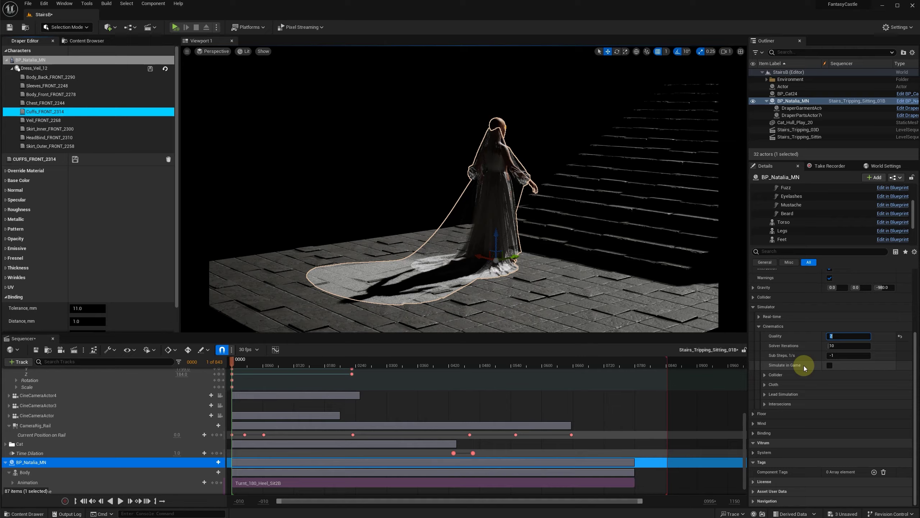
- Set the Cinematics collider's Outer Thickness to 1 mm, matching the avatar's Skin Offset in Marvelous Designer
{"action": "left_click", "coordinate": [765, 375]}
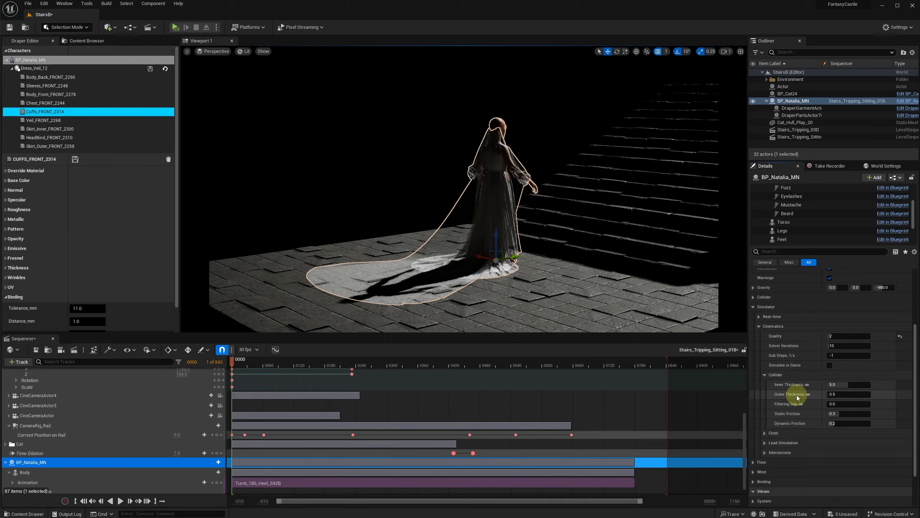
{"action": "left_click", "coordinate": [852, 394]}
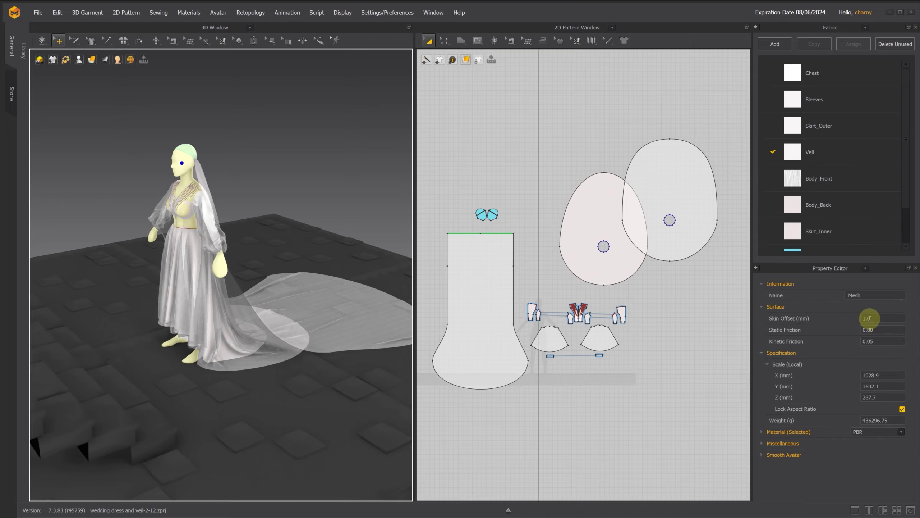
{"action": "key", "text": "alt+Tab"}
{"action": "left_click", "coordinate": [609, 197]}
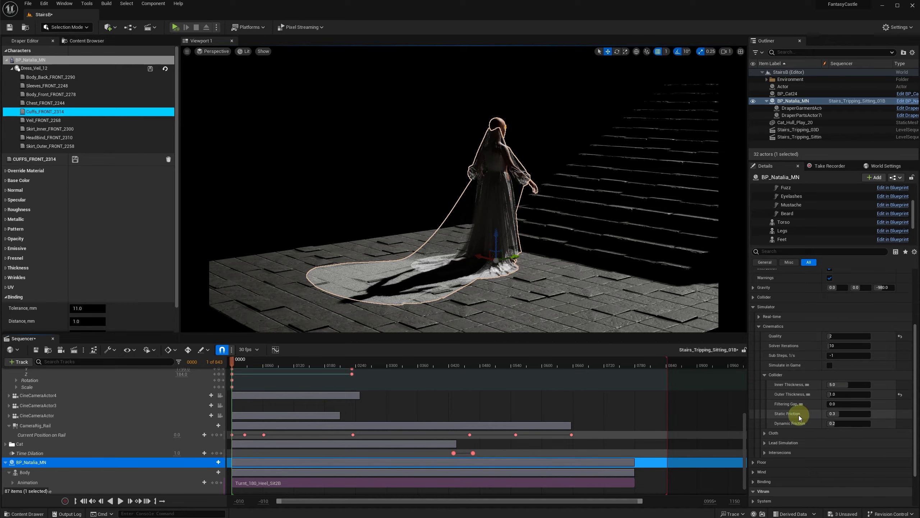
- Check the veil pattern's additional collision thickness in Marvelous Designer and set the Cinematics cloth Thickness to 2 mm in Unreal Editor
{"action": "left_click", "coordinate": [769, 433]}
{"action": "scroll", "coordinate": [794, 404], "scroll_direction": "down", "scroll_amount": 3}
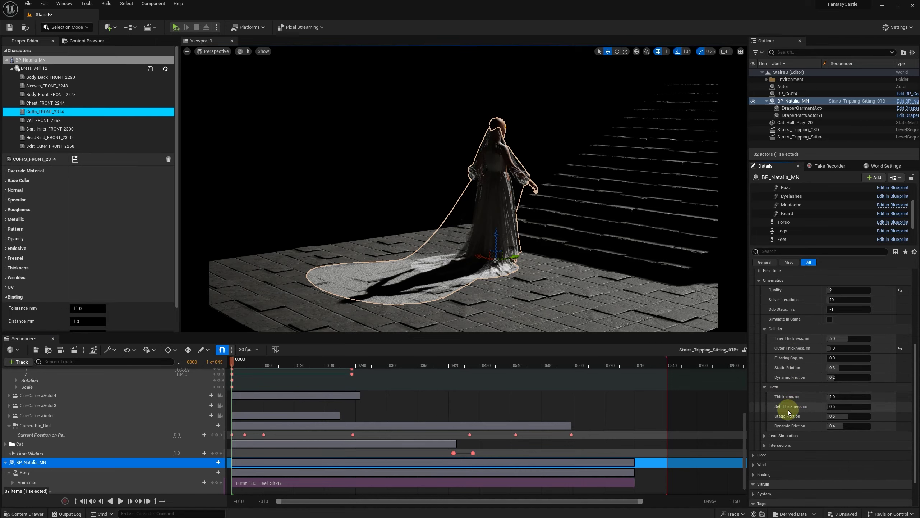
{"action": "left_click", "coordinate": [841, 397]}
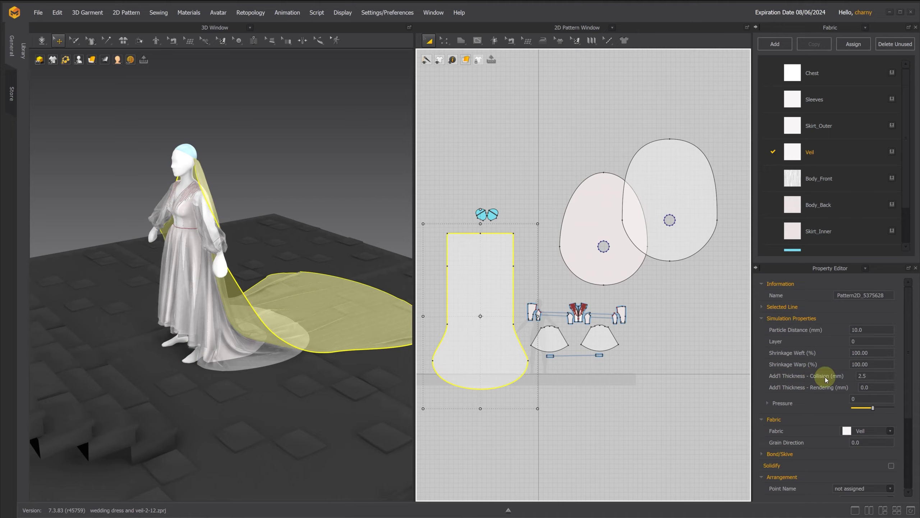
{"action": "key", "text": "alt+Tab"}
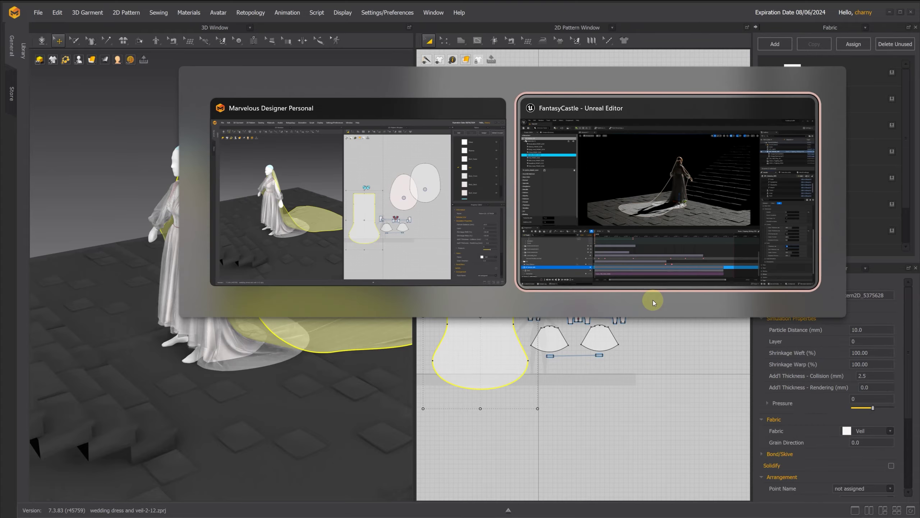
{"action": "left_click", "coordinate": [844, 397]}
{"action": "type", "text": "2"}
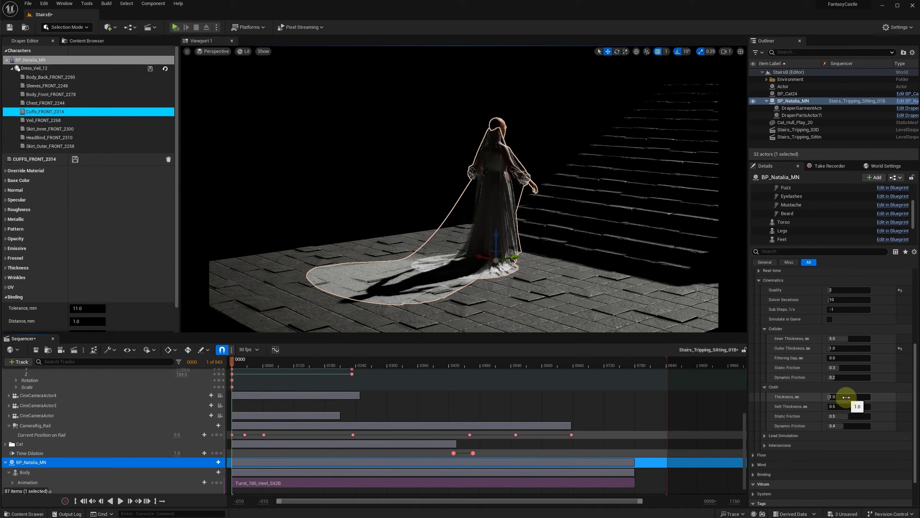
{"action": "key", "text": "Return"}
{"action": "left_click", "coordinate": [848, 397]}
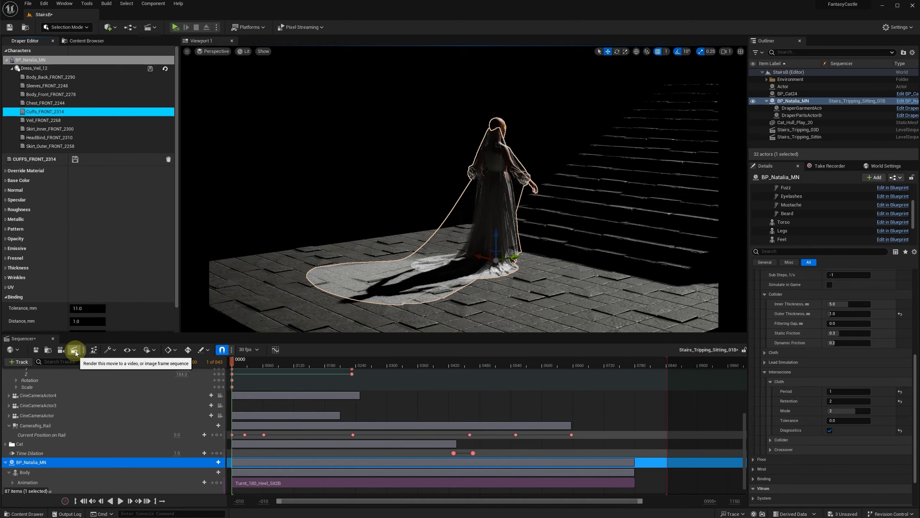
- Export the Draper simulation as a geometry cache named 00 in the Cache/WeddingDress folder and close the render preview
{"action": "left_click", "coordinate": [74, 350]}
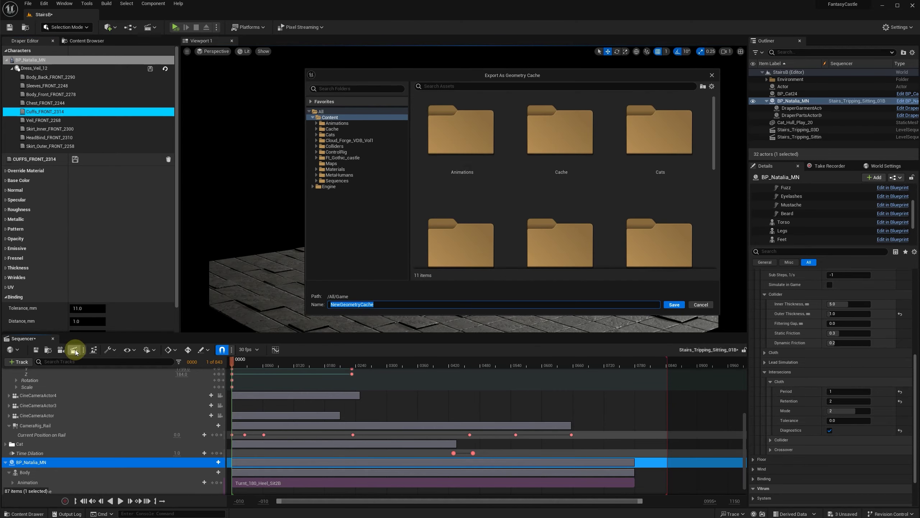
{"action": "left_click", "coordinate": [315, 129]}
{"action": "left_click", "coordinate": [344, 169]}
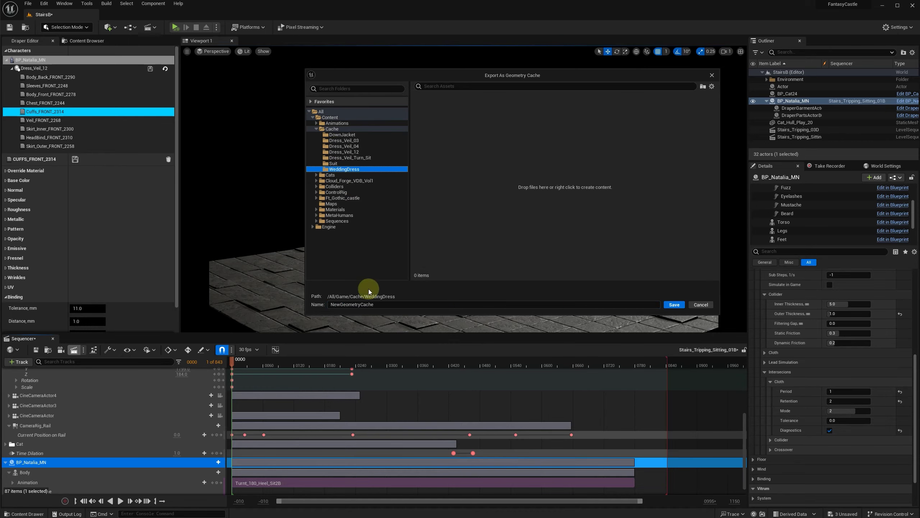
{"action": "double_click", "coordinate": [377, 305]}
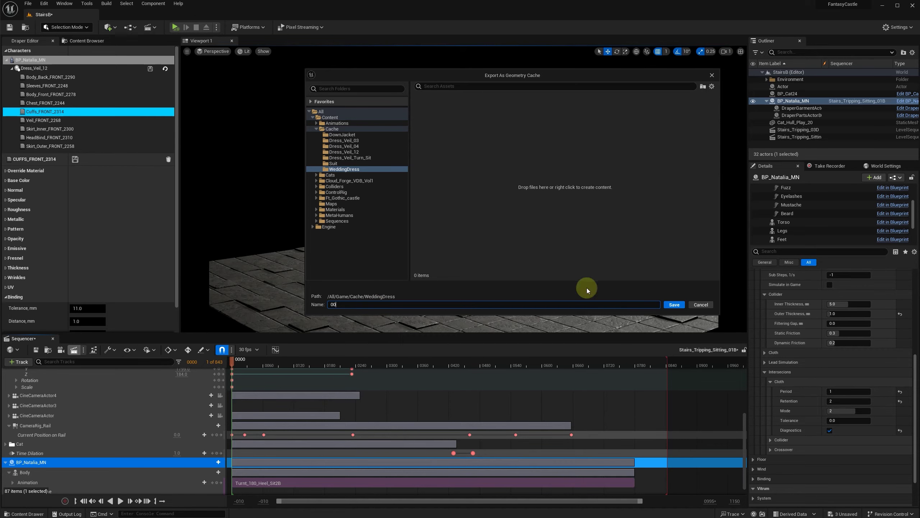
{"action": "left_click", "coordinate": [675, 305]}
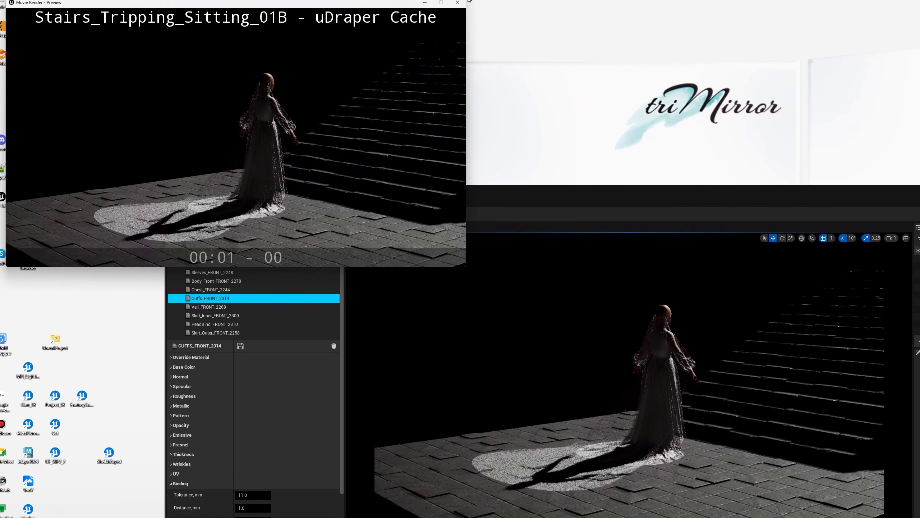
{"action": "left_click", "coordinate": [456, 2]}
- Disable the DraperSimulation component of BP_Natalia_MN
{"action": "left_click", "coordinate": [816, 97]}
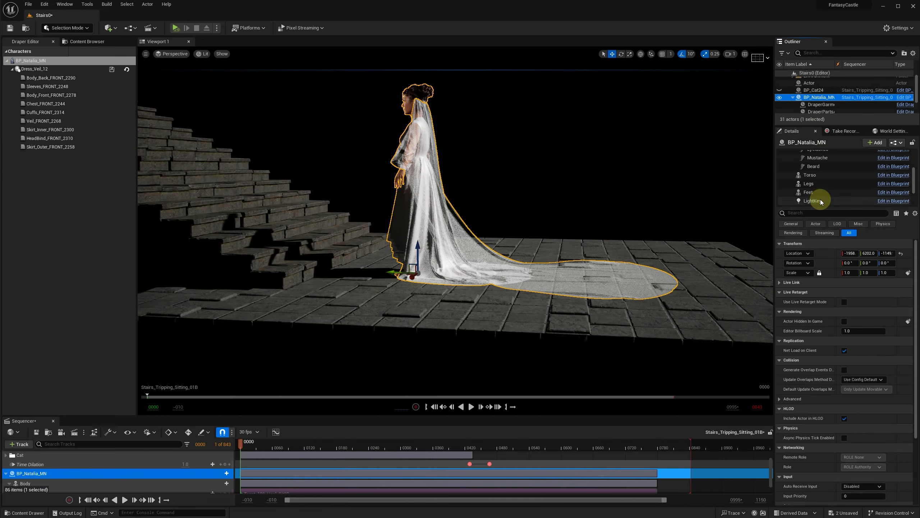
{"action": "scroll", "coordinate": [821, 198], "scroll_direction": "down", "scroll_amount": 3}
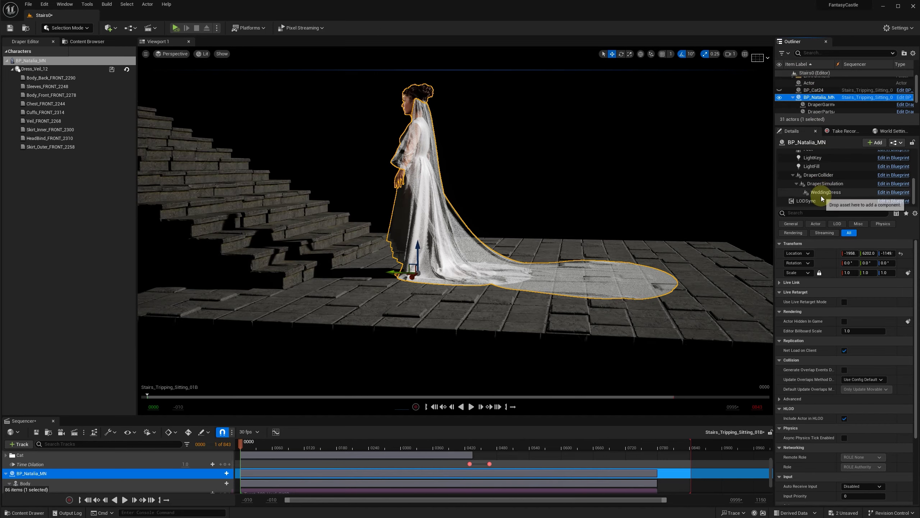
{"action": "left_click", "coordinate": [826, 184]}
{"action": "left_click", "coordinate": [844, 313]}
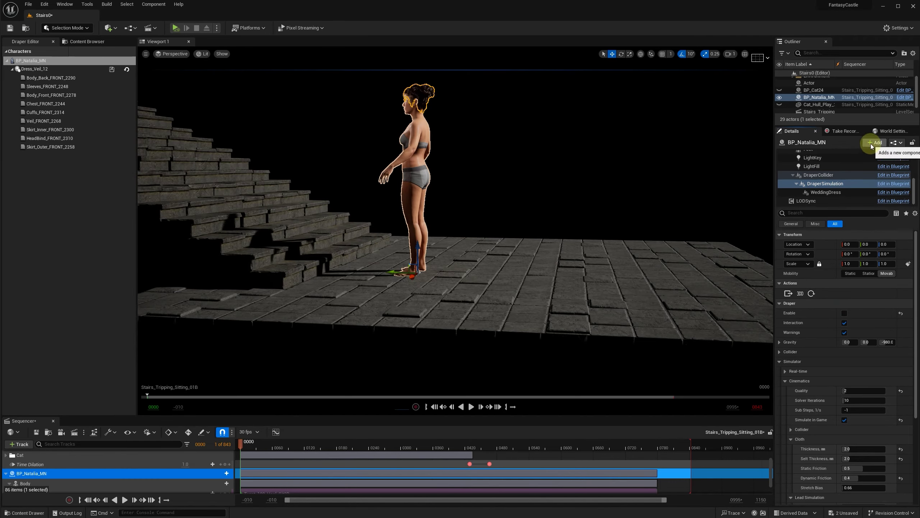
- Add a Geometry Cache component to the BP_Natalia_MN actor
{"action": "scroll", "coordinate": [849, 168], "scroll_direction": "up", "scroll_amount": 3}
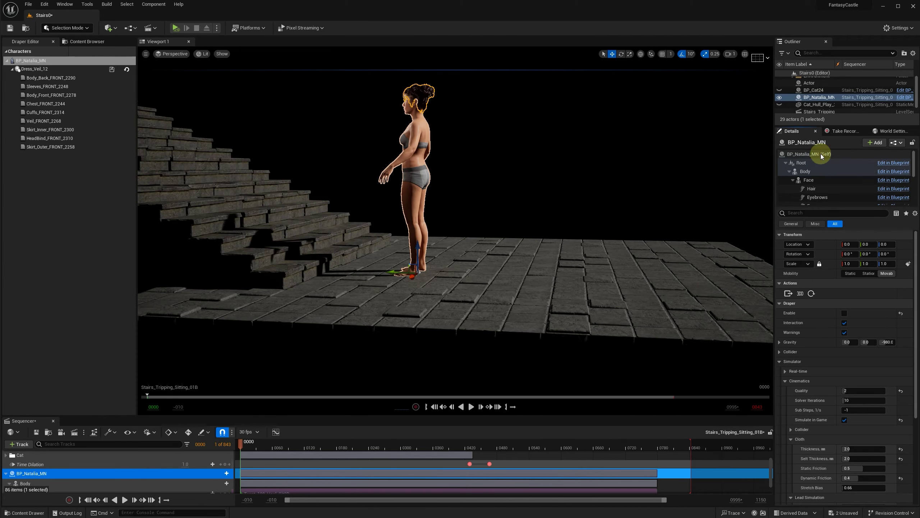
{"action": "left_click", "coordinate": [822, 155]}
{"action": "left_click", "coordinate": [869, 140]}
{"action": "type", "text": "geome"}
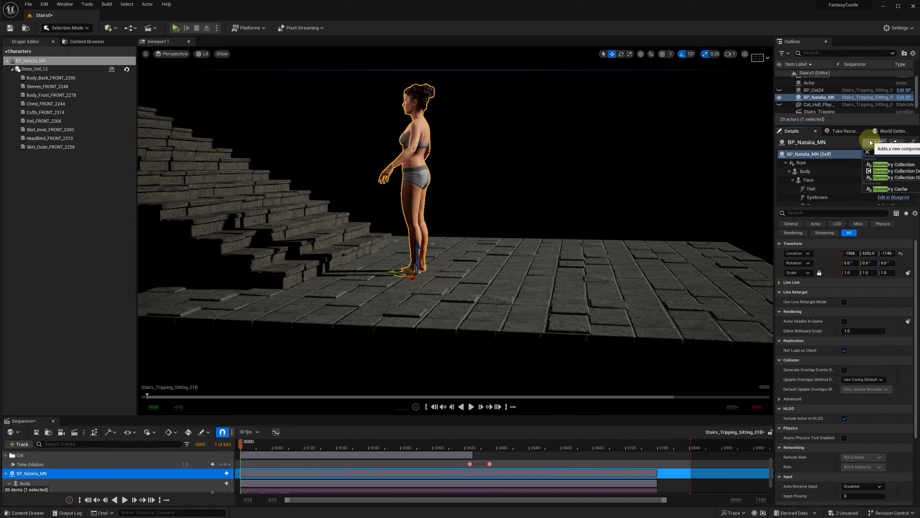
{"action": "left_click", "coordinate": [890, 189]}
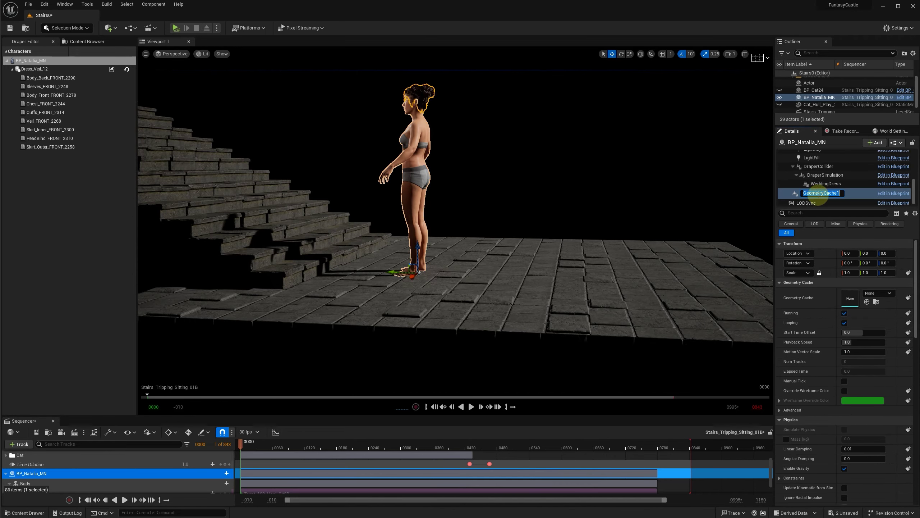
- Enable Render CustomDepth Pass on BP_Natalia_MN's new geometry cache component and clear the property filter
{"action": "left_click", "coordinate": [817, 213]}
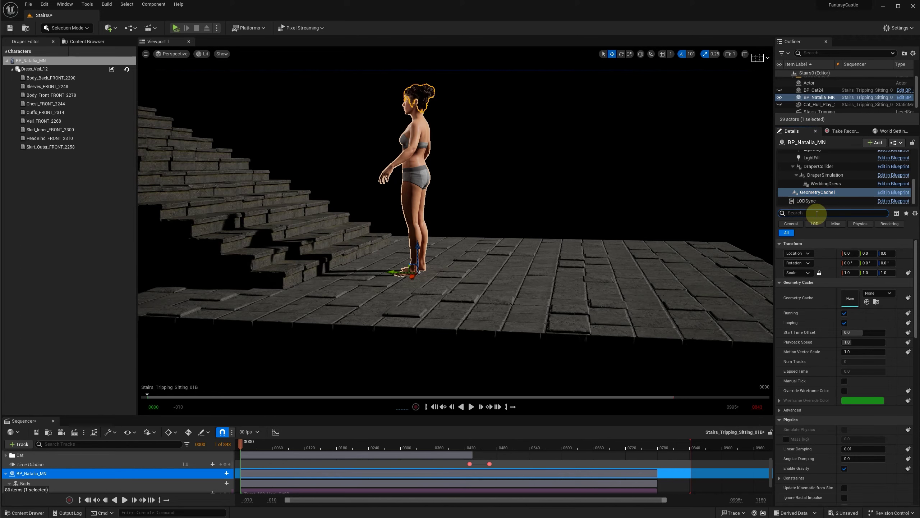
{"action": "type", "text": "custom"}
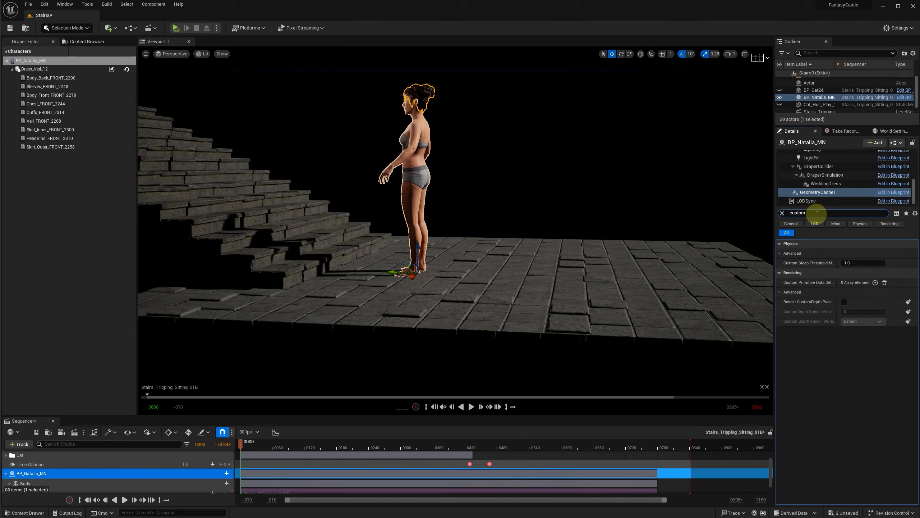
{"action": "left_click", "coordinate": [845, 302]}
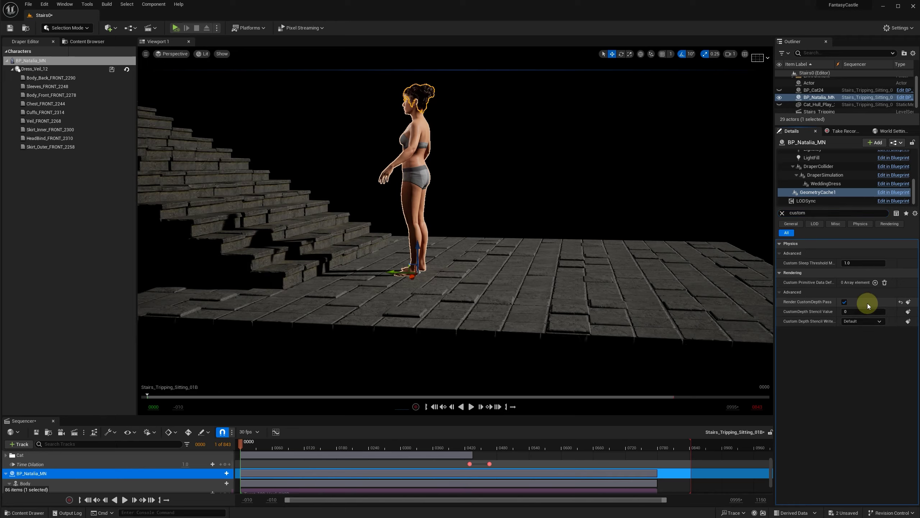
{"action": "left_click", "coordinate": [783, 213]}
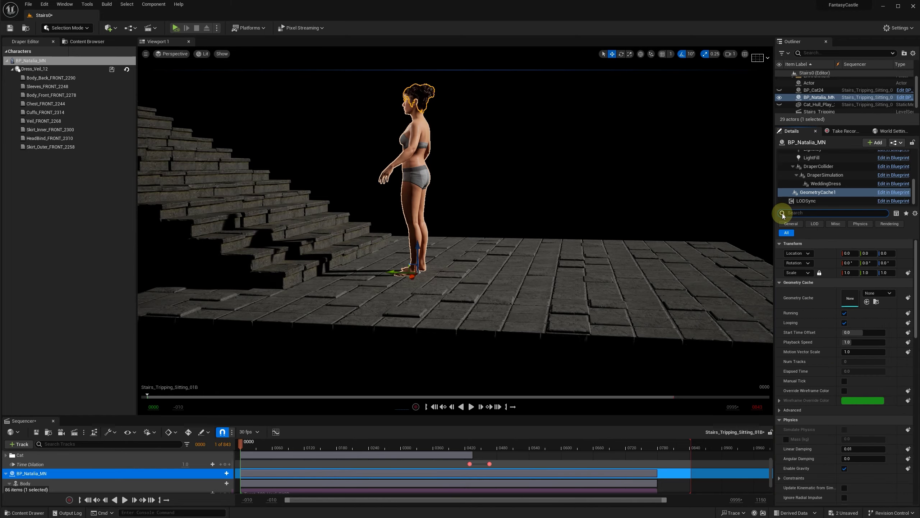
- Assign geometry cache 12 from the Cache/Dress_Veil_12 folder to BP_Natalia_MN's geometry cache component
{"action": "left_click", "coordinate": [89, 42]}
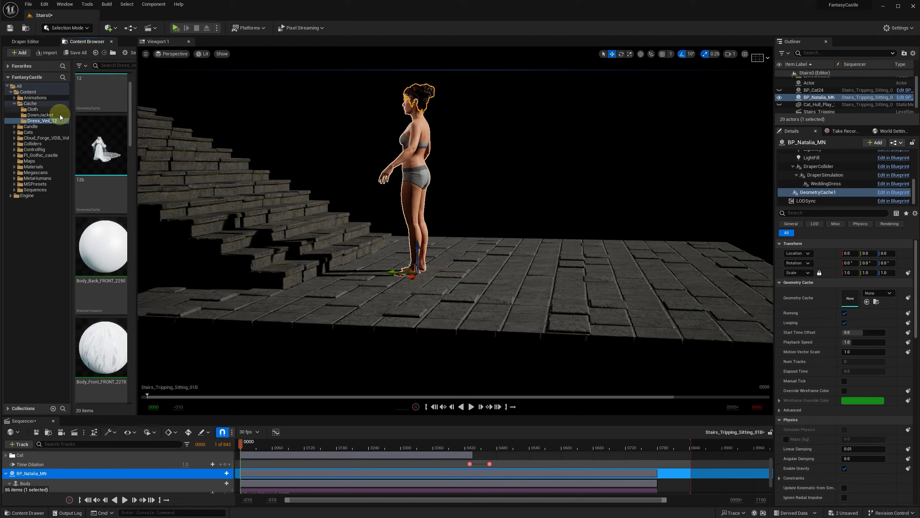
{"action": "scroll", "coordinate": [98, 94], "scroll_direction": "up", "scroll_amount": 1}
{"action": "left_click", "coordinate": [97, 105]}
{"action": "left_click", "coordinate": [869, 300]}
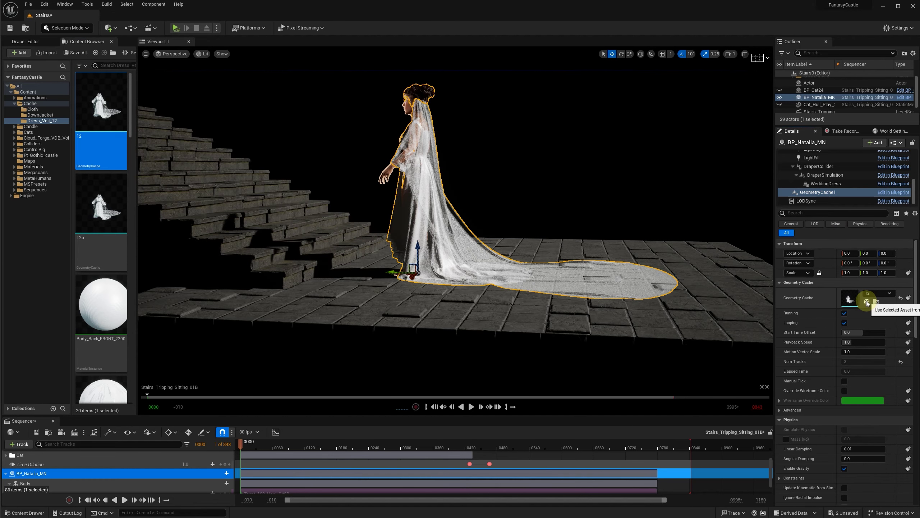
- Add a Geometry Cache track to BP_Natalia_MN in the Stairs_Tripping_Sitting_01B sequence and play it back
{"action": "scroll", "coordinate": [182, 464], "scroll_direction": "down", "scroll_amount": 1}
{"action": "left_click", "coordinate": [181, 458]}
{"action": "left_click", "coordinate": [226, 457]}
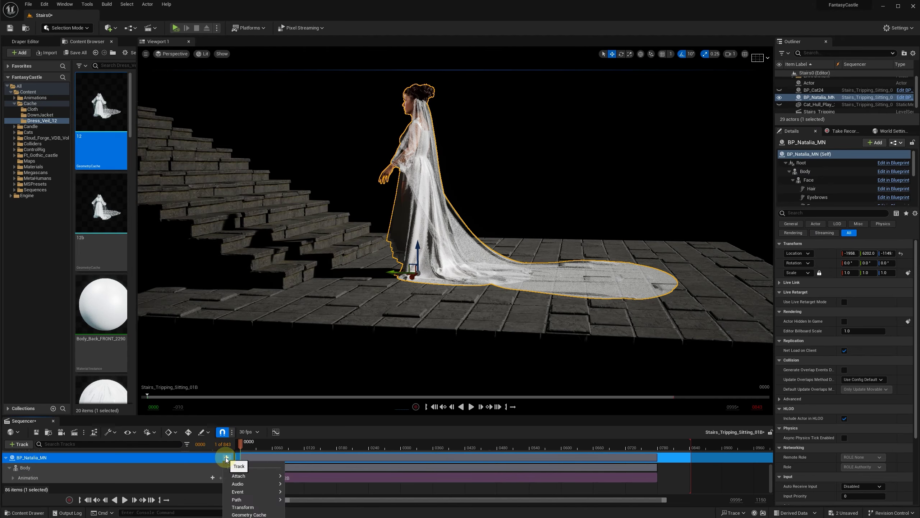
{"action": "left_click", "coordinate": [258, 514]}
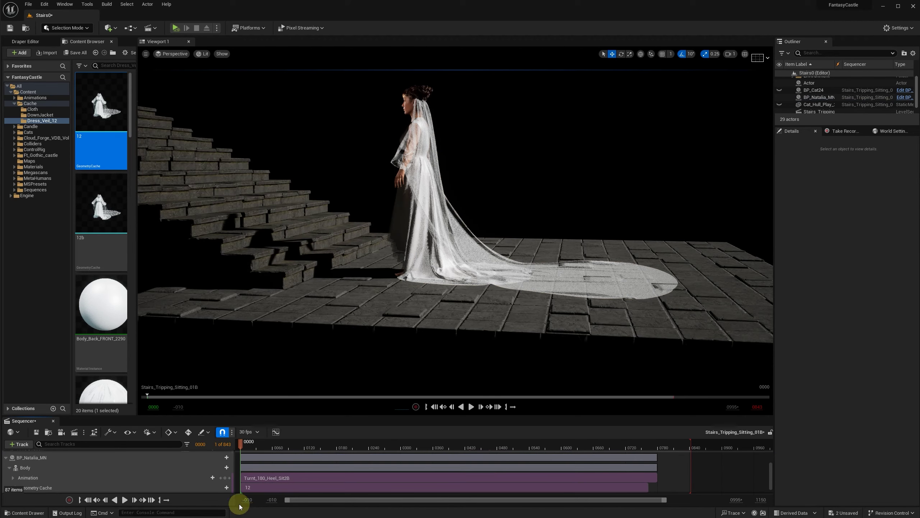
{"action": "left_click", "coordinate": [125, 500]}
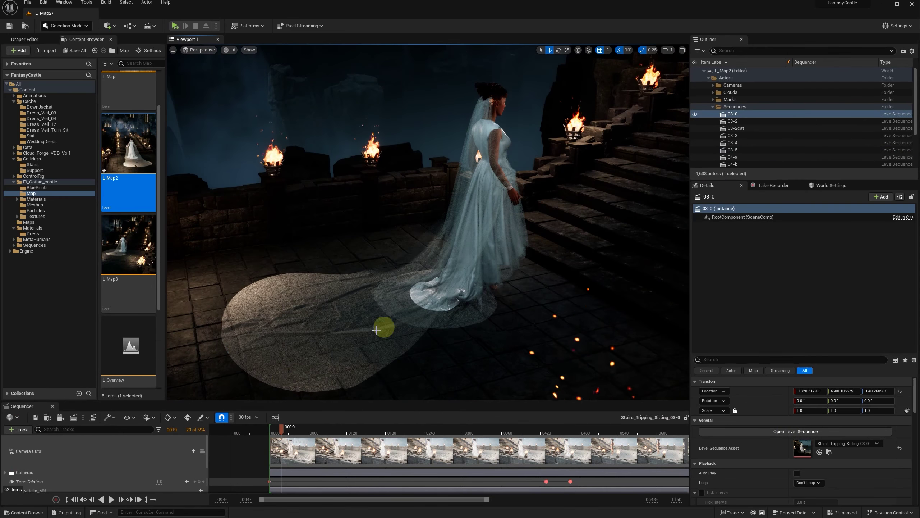
- Preview Stairs_Tripping_Sitting_03-0 in the L_Map2 castle level and add it as a job to the Movie Render Queue
{"action": "left_click", "coordinate": [113, 500]}
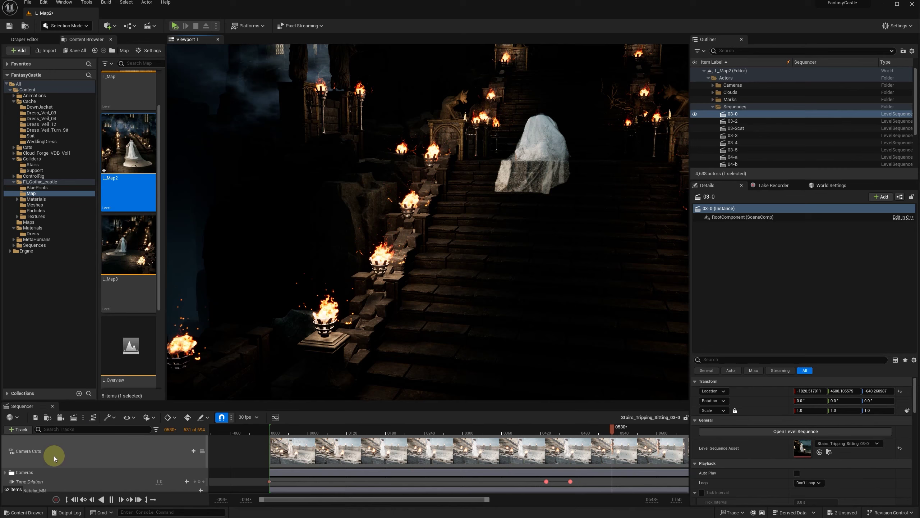
{"action": "left_click", "coordinate": [111, 500]}
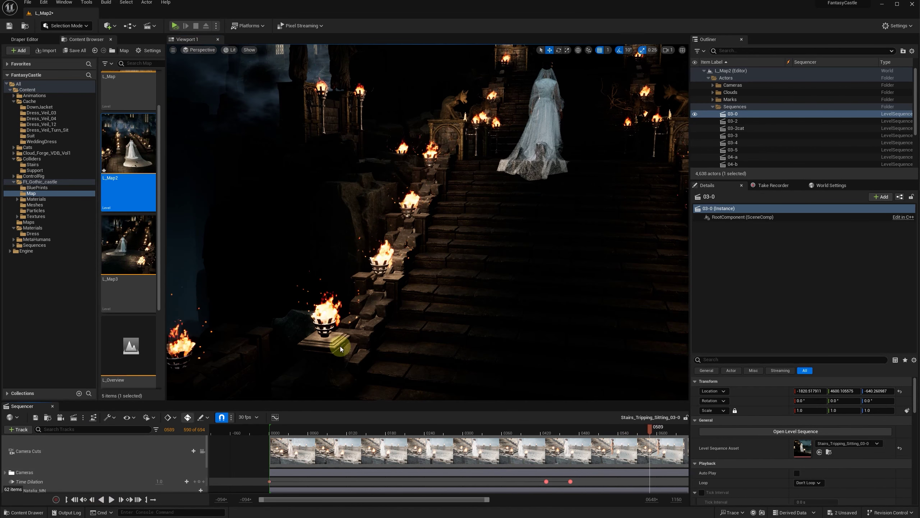
{"action": "left_click", "coordinate": [83, 417]}
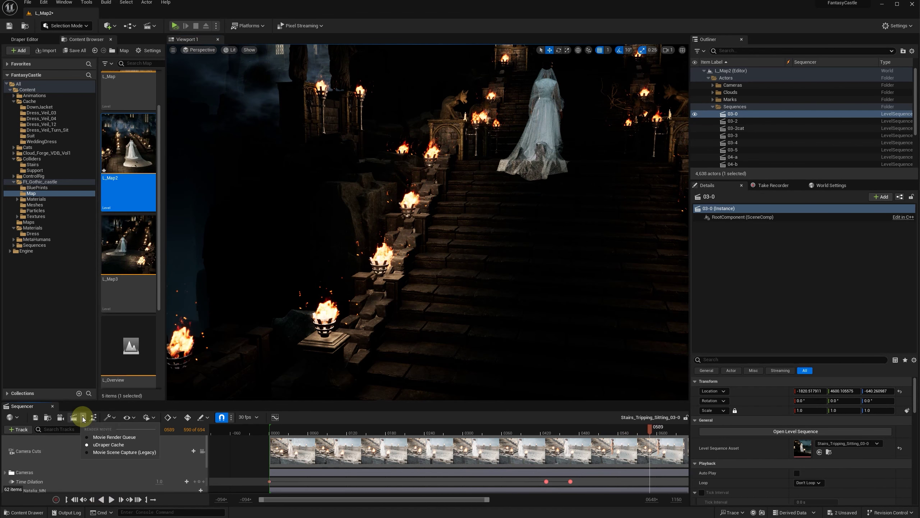
{"action": "left_click", "coordinate": [120, 437]}
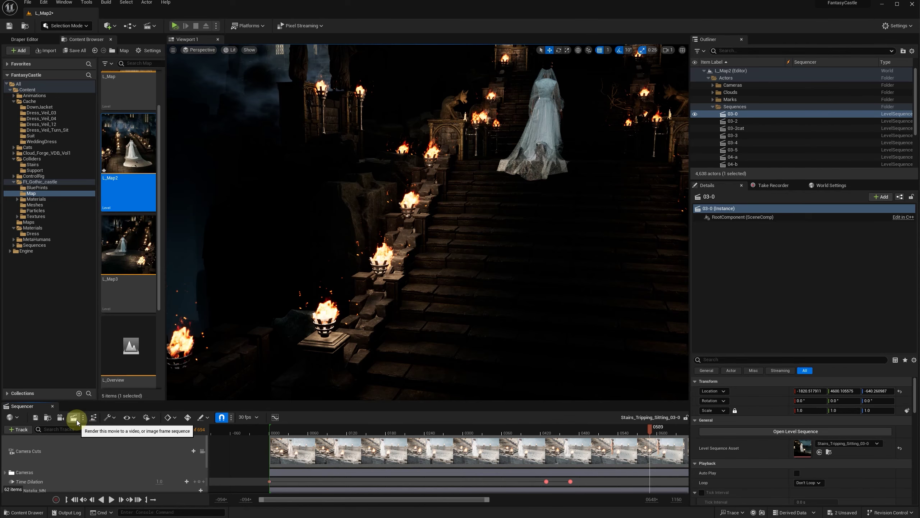
{"action": "left_click", "coordinate": [74, 417]}
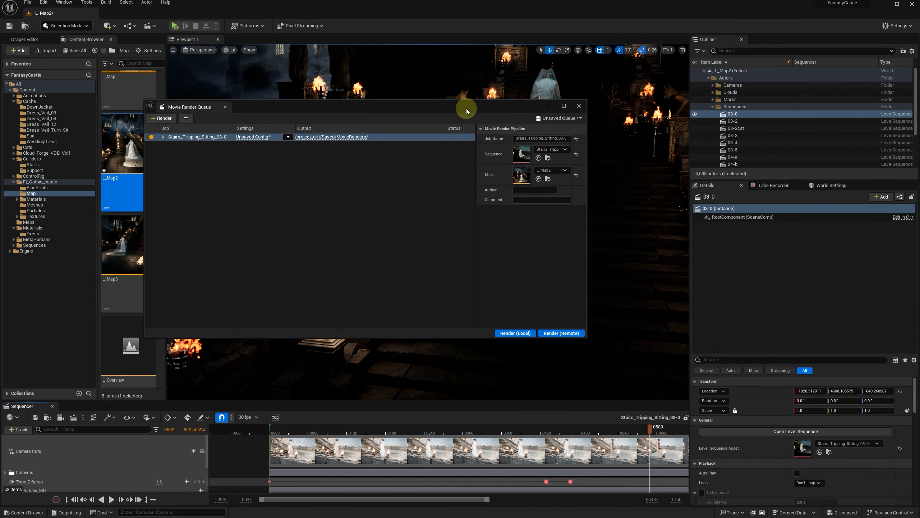